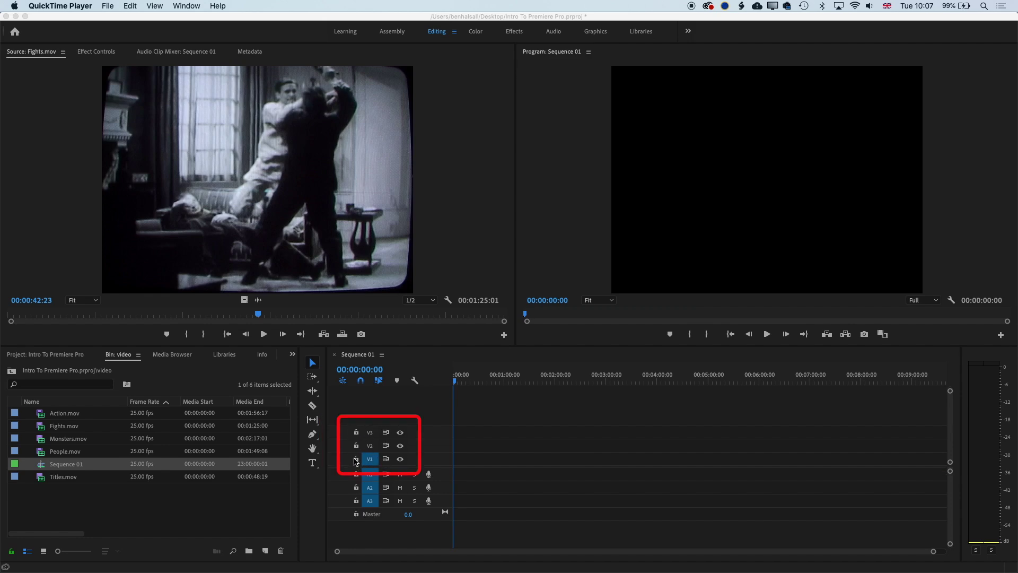
Step: Toggle the V1 and A1 track locks, leaving both tracks unlocked
left_click(356, 461)
left_click(357, 460)
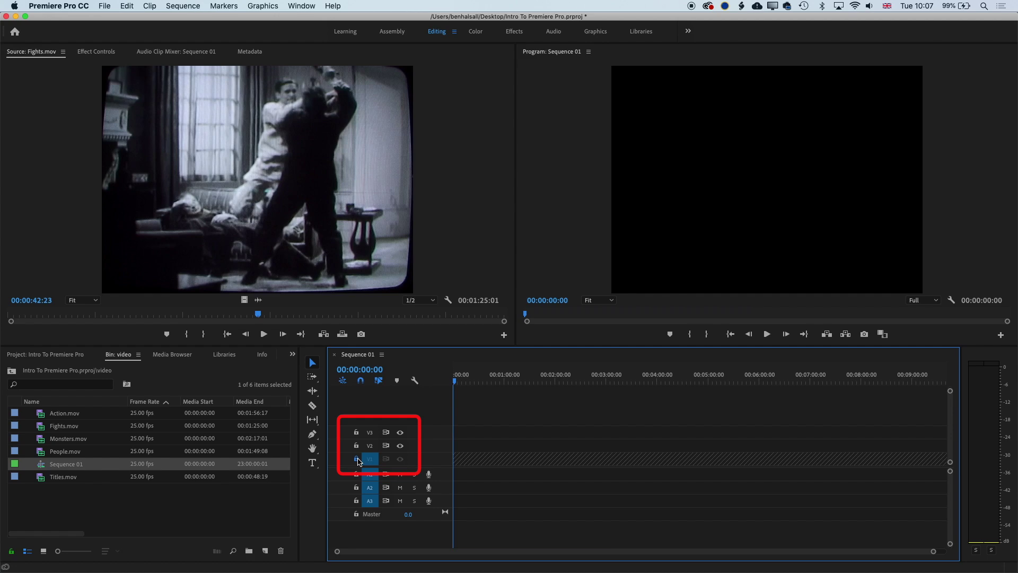
left_click(356, 459)
left_click(356, 474)
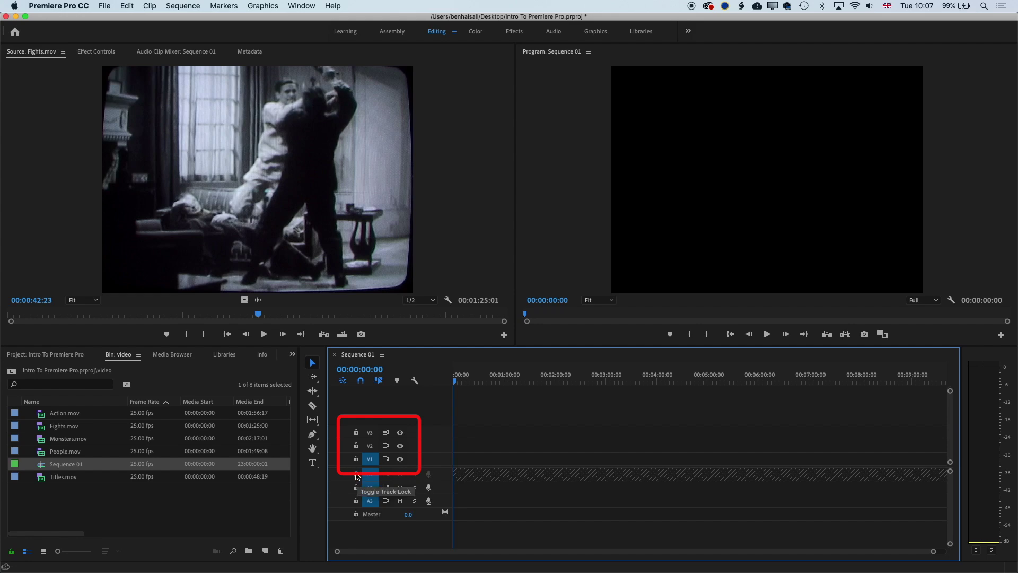
left_click(357, 475)
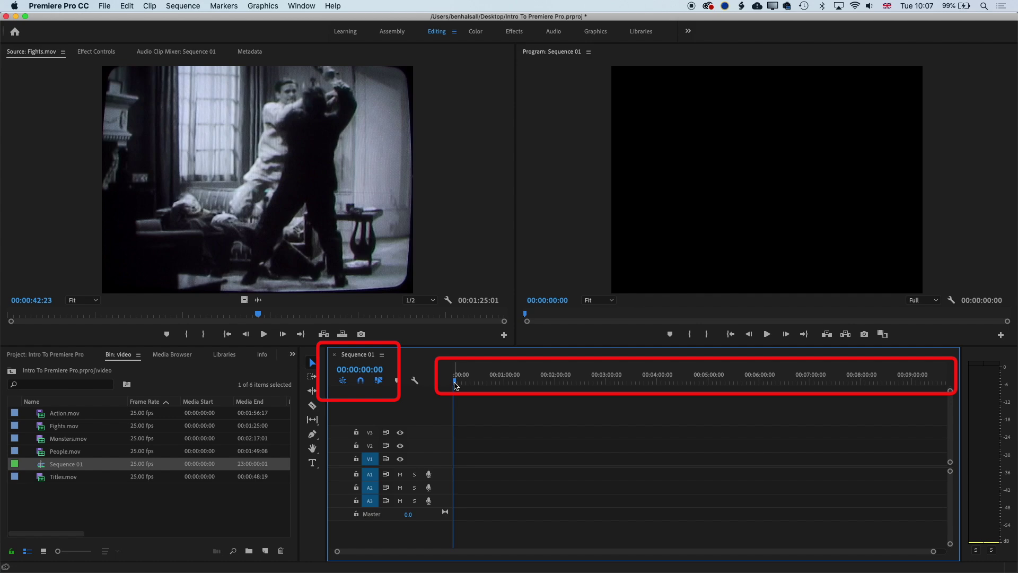
Step: Scrub the sequence playhead out to about 00:01:34:04, then back to the start
left_click_drag(454, 382, 545, 384)
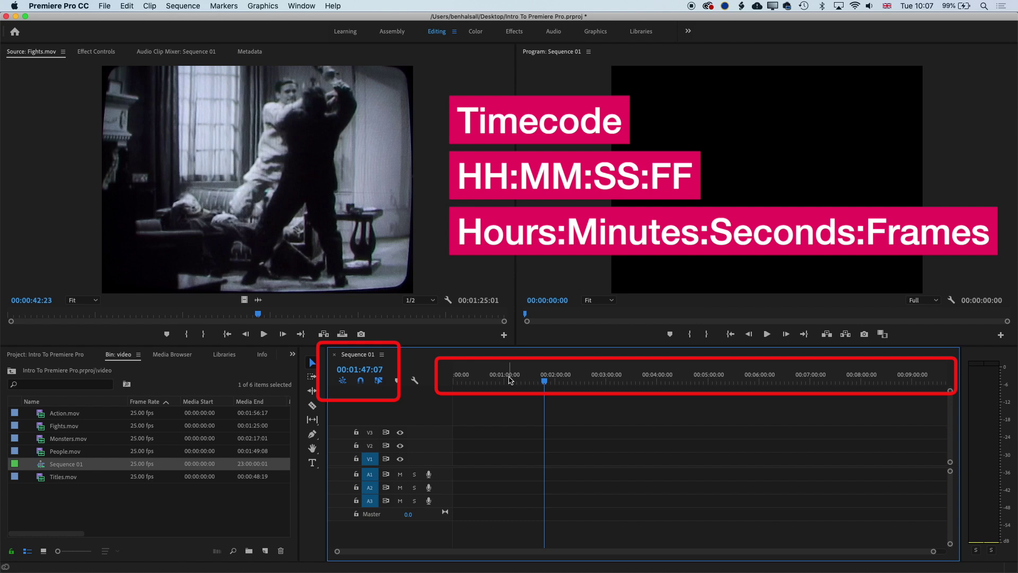
mouse_move(545, 387)
left_mouse_down()
mouse_move(574, 388)
mouse_move(533, 387)
left_mouse_up()
mouse_move(361, 375)
left_mouse_down()
mouse_move(339, 375)
mouse_move(352, 376)
left_mouse_up()
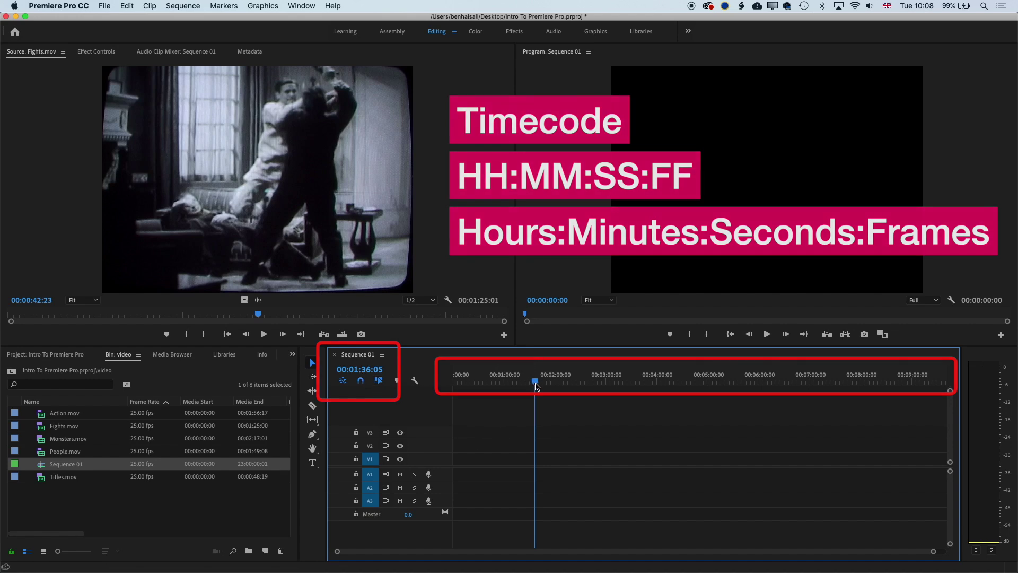
left_click_drag(537, 384, 435, 377)
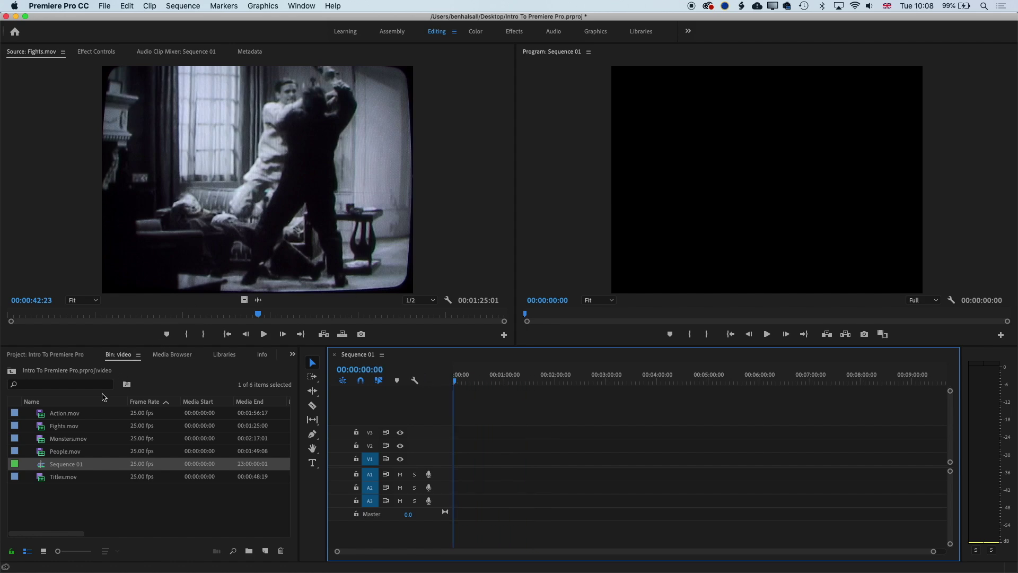
Step: Load Action.mov in the Source Monitor and mark In at 00:00:44:21
double_click(42, 416)
left_click_drag(246, 314, 201, 318)
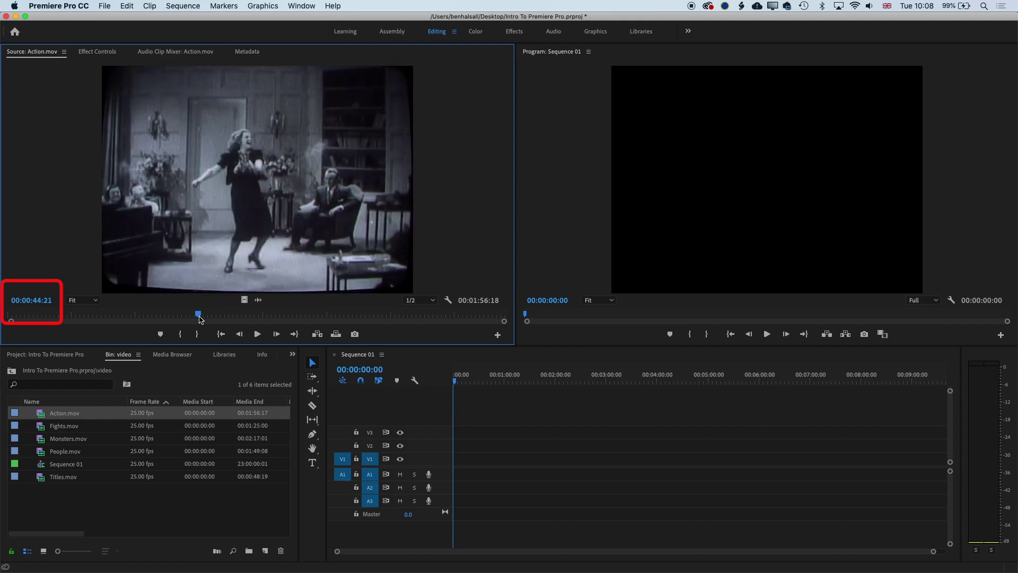
left_click(180, 338)
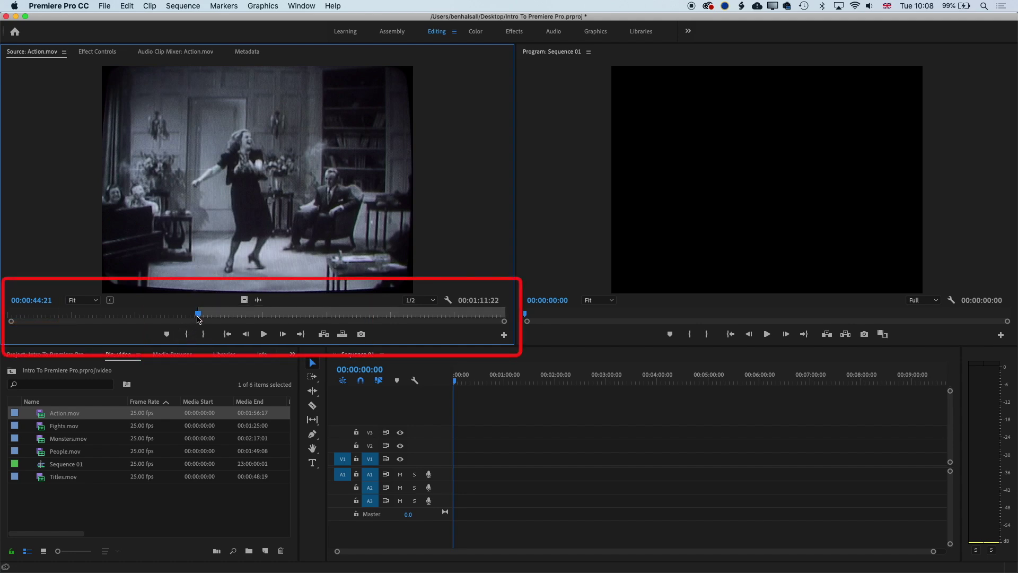
Step: Play Action.mov, then step back frame by frame to 00:00:53:14 and mark Out
left_click(264, 334)
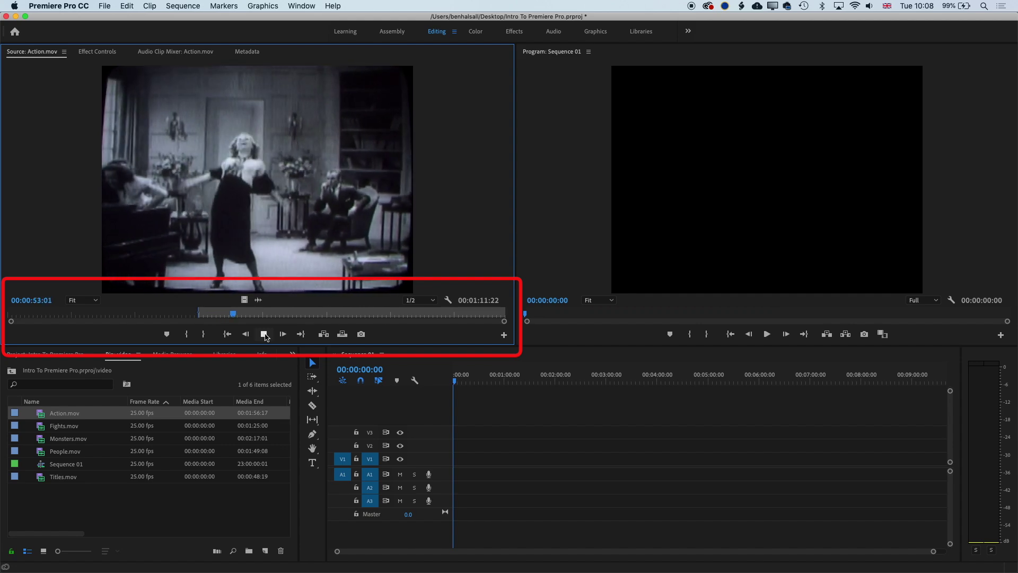
left_click(265, 334)
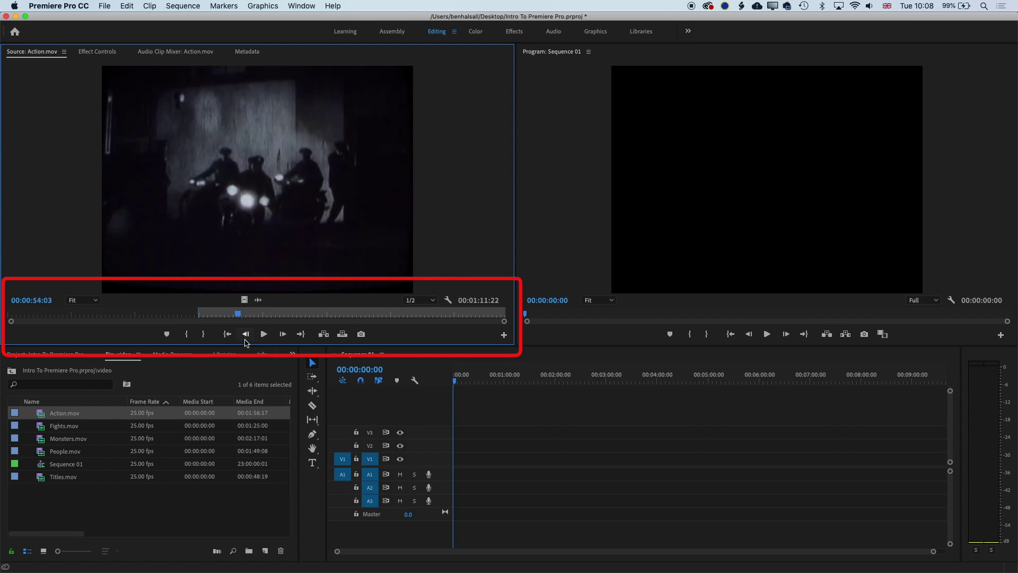
left_click(247, 336)
left_click(247, 336)
left_click(247, 336)
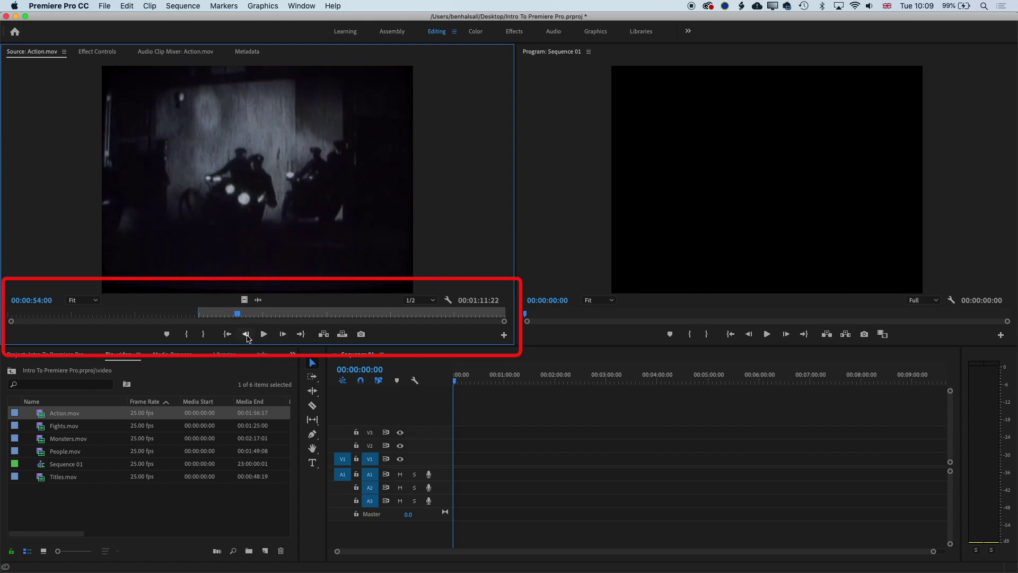
left_click(247, 336)
left_click(247, 336)
left_click(247, 337)
left_click(246, 336)
left_click(247, 335)
left_click(246, 336)
left_click(247, 336)
left_click(246, 335)
left_click(247, 335)
left_click(247, 335)
left_click(247, 335)
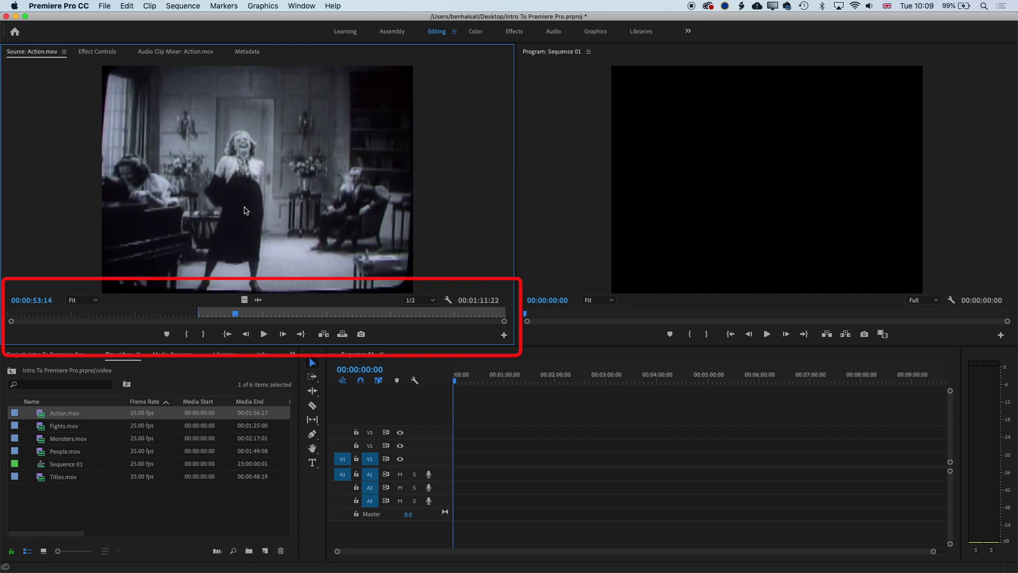
left_click(203, 334)
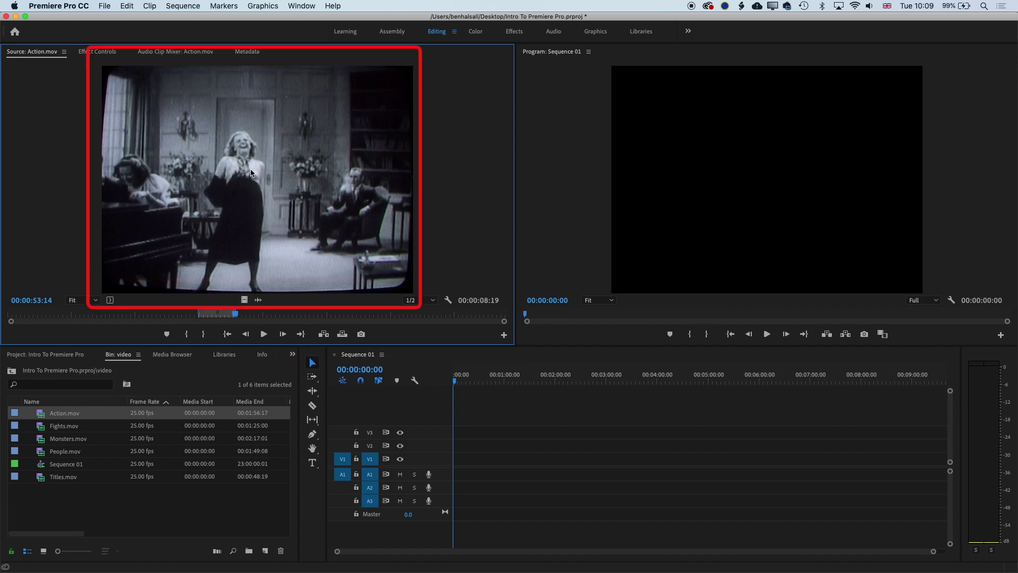
Step: Drop the marked Action.mov range onto V1 and A1 at the start of Sequence 01
left_click_drag(240, 170, 456, 459)
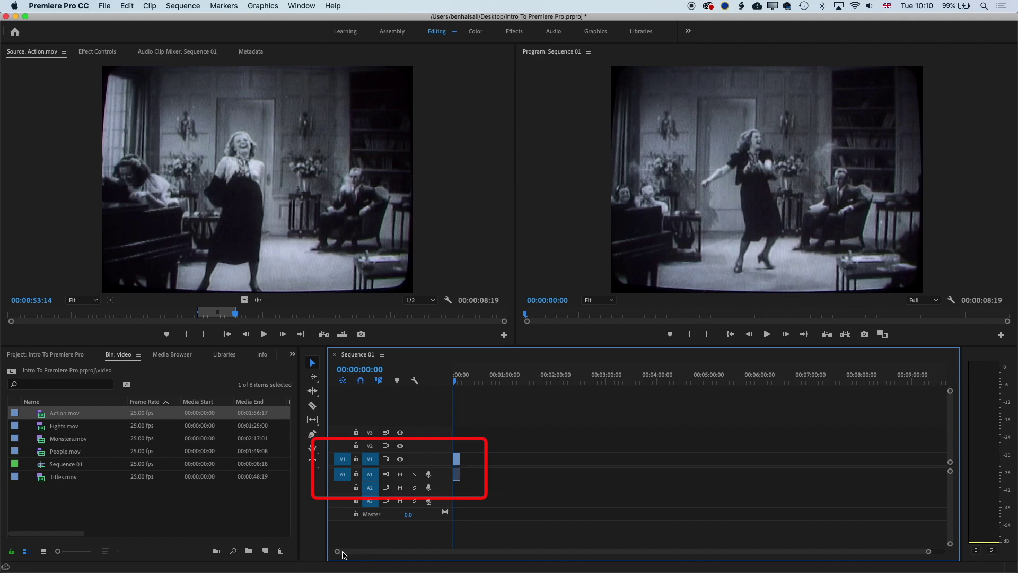
left_click_drag(338, 554, 352, 552)
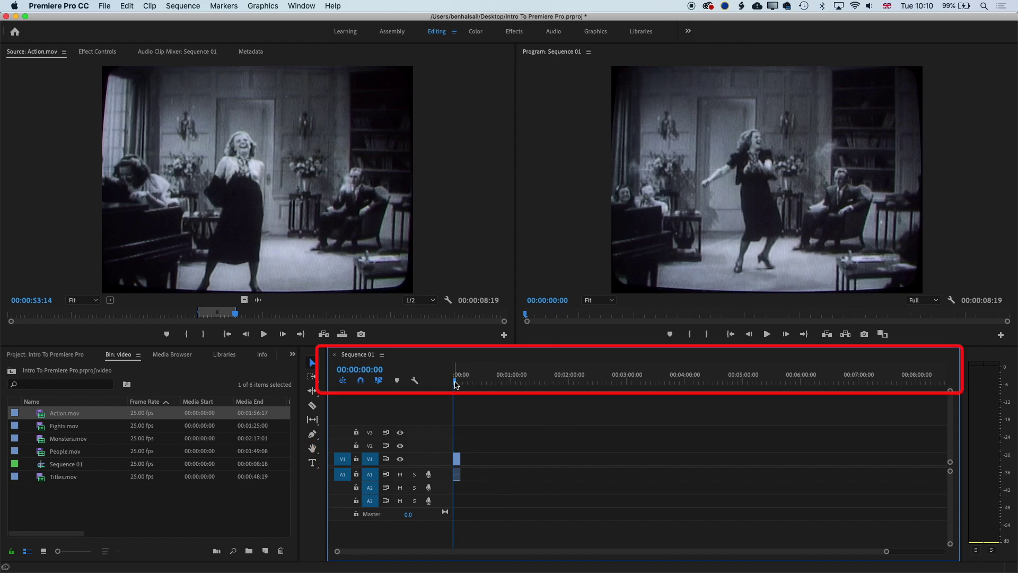
left_click_drag(454, 383, 932, 386)
key("Home")
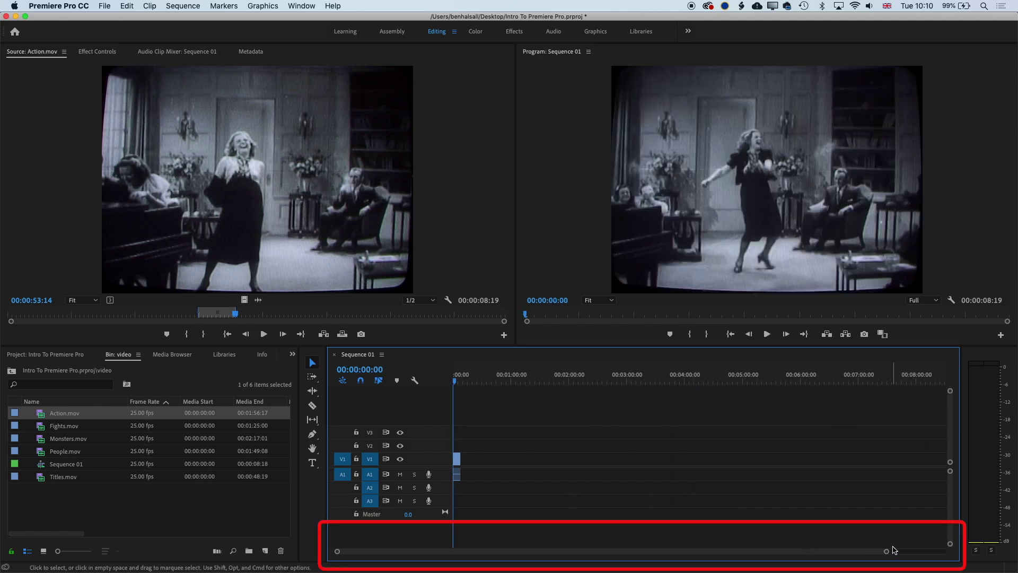
left_click_drag(888, 551, 672, 567)
left_click_drag(337, 550, 350, 546)
Step: Zoom the timeline onto Action.mov and make Video 1 taller to show thumbnails
key("space")
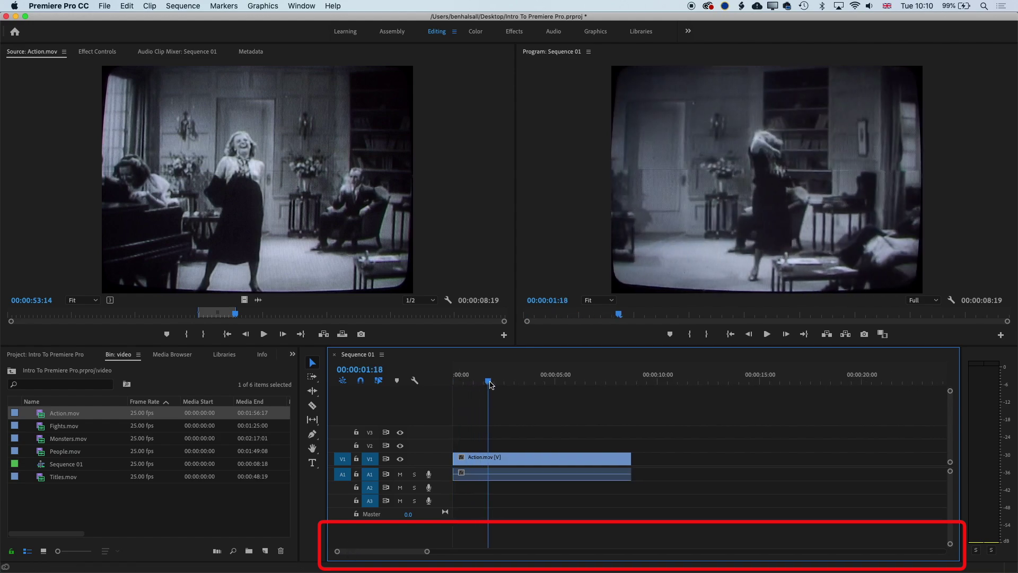
left_click_drag(425, 555, 407, 552)
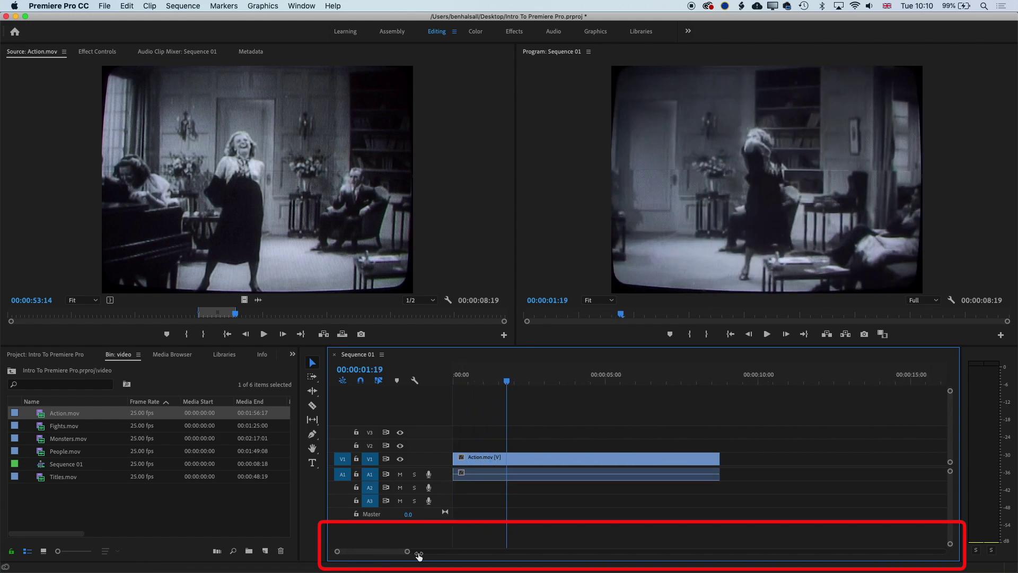
left_click(488, 460)
left_click(376, 537)
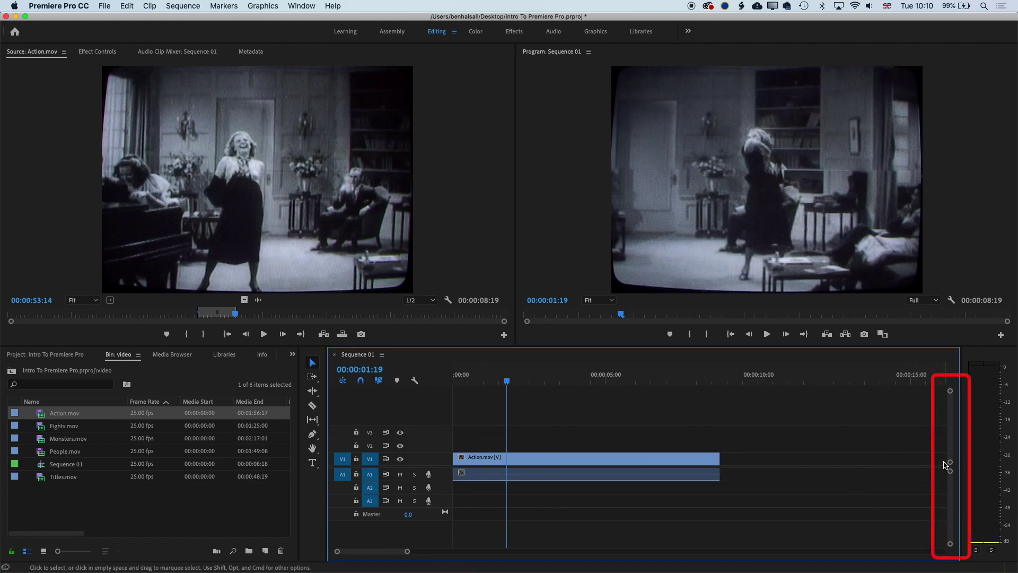
left_click_drag(950, 391, 950, 390)
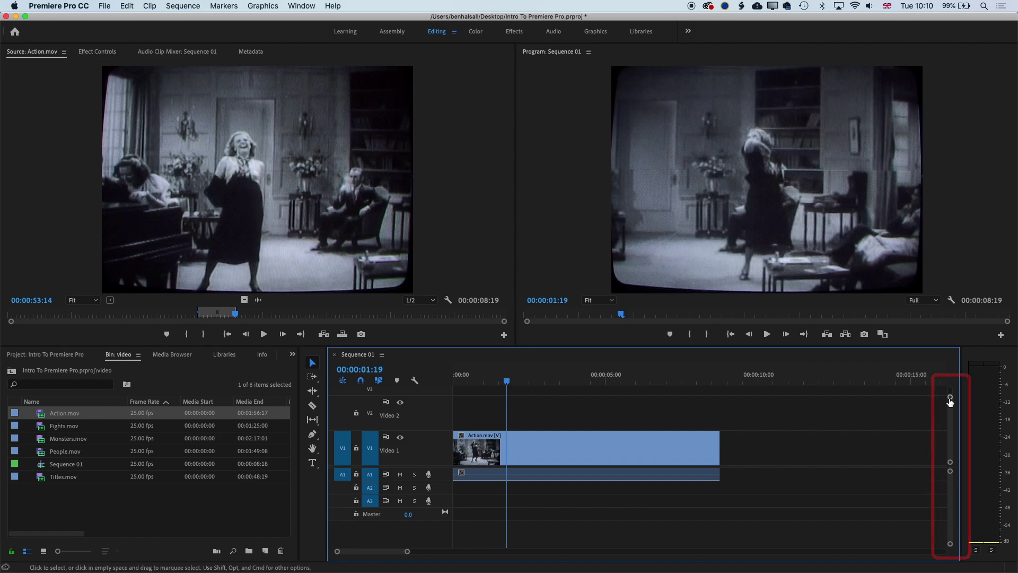
left_click_drag(951, 396, 950, 397)
mouse_move(375, 555)
left_mouse_down()
mouse_move(391, 554)
mouse_move(364, 554)
left_mouse_up()
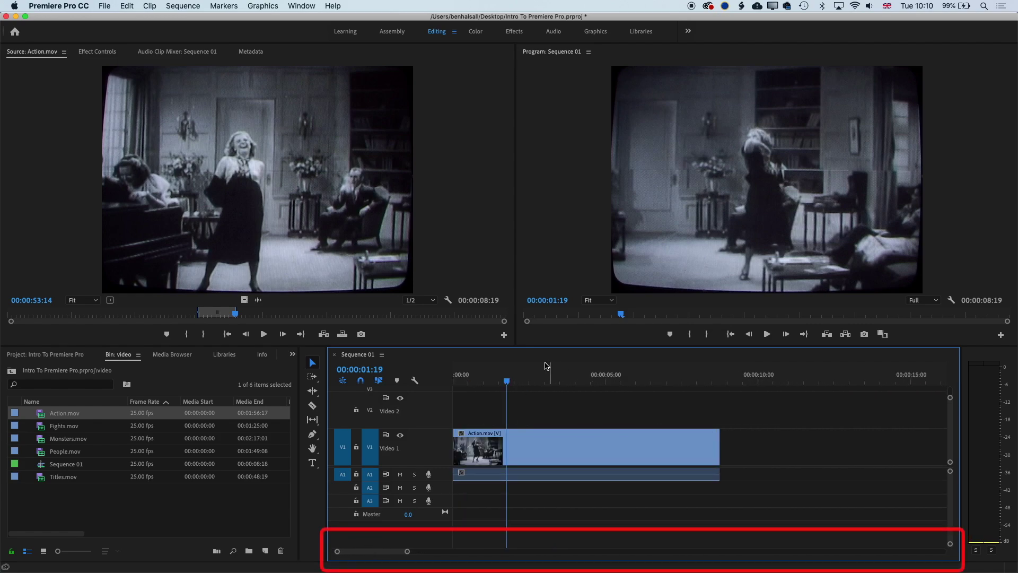
left_click_drag(507, 381, 448, 392)
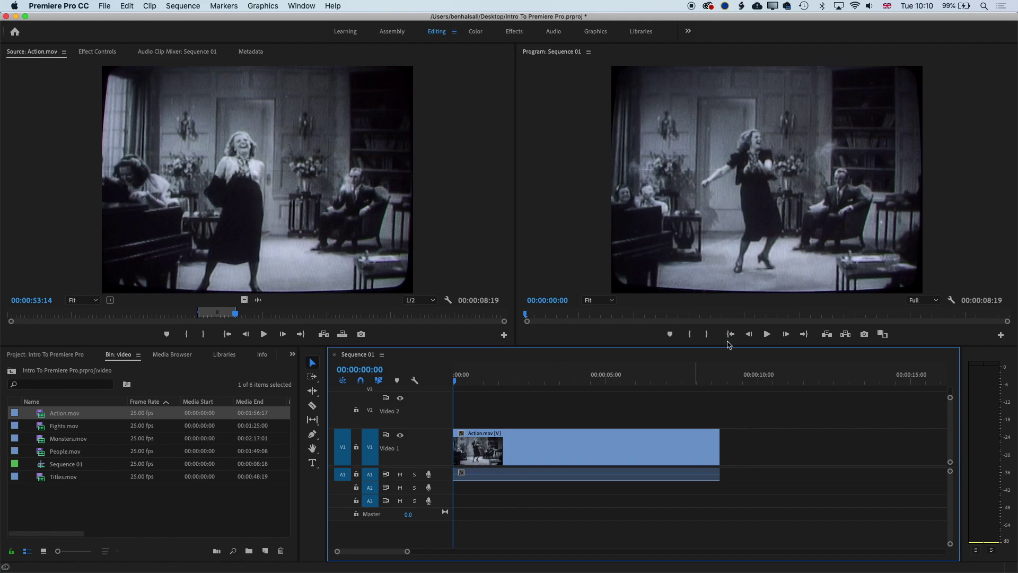
left_click(766, 336)
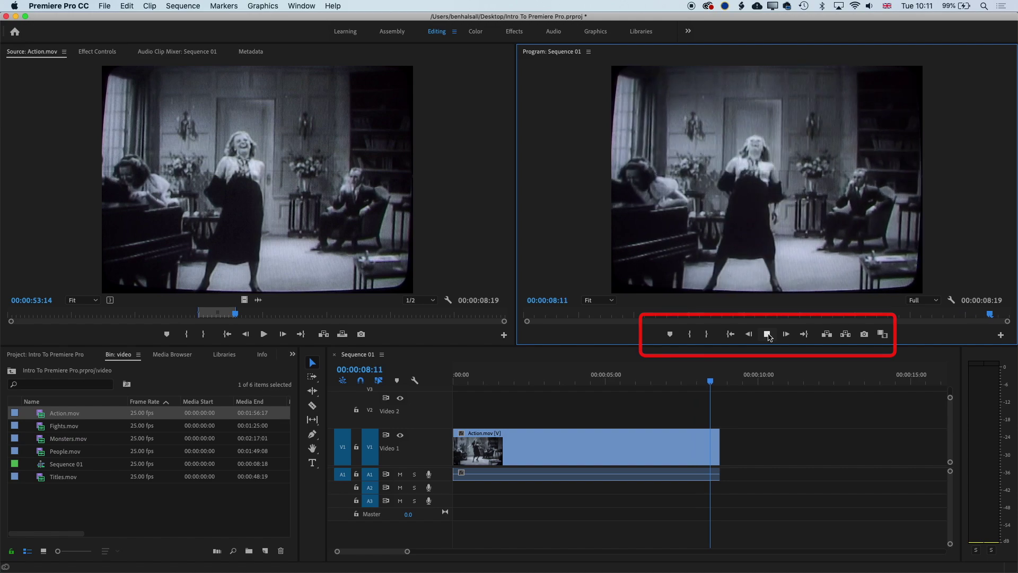
left_click(768, 334)
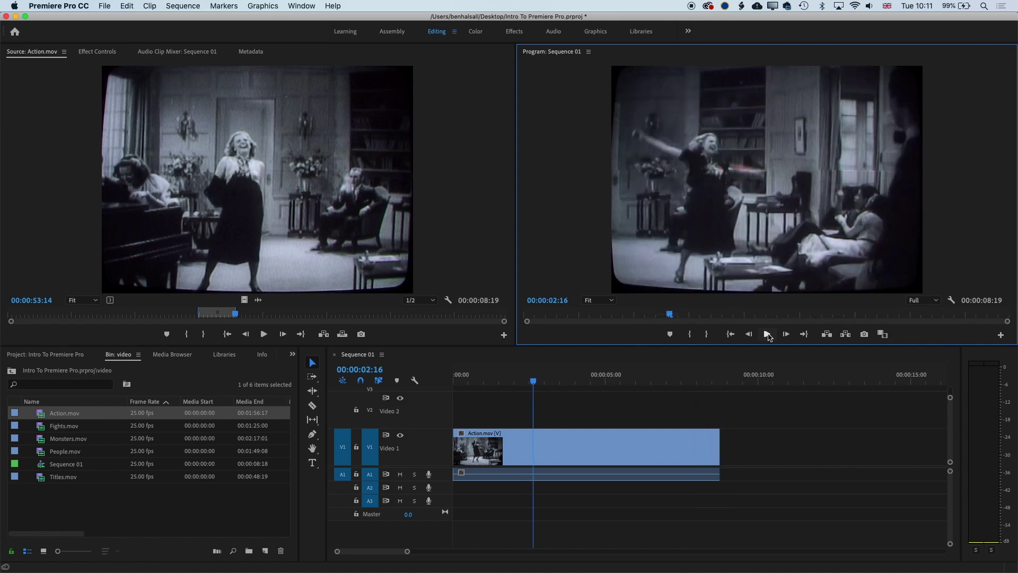
Step: Select Sequence 01 and switch the bin to Icon View, showing its 8:19 duration
left_click(46, 466)
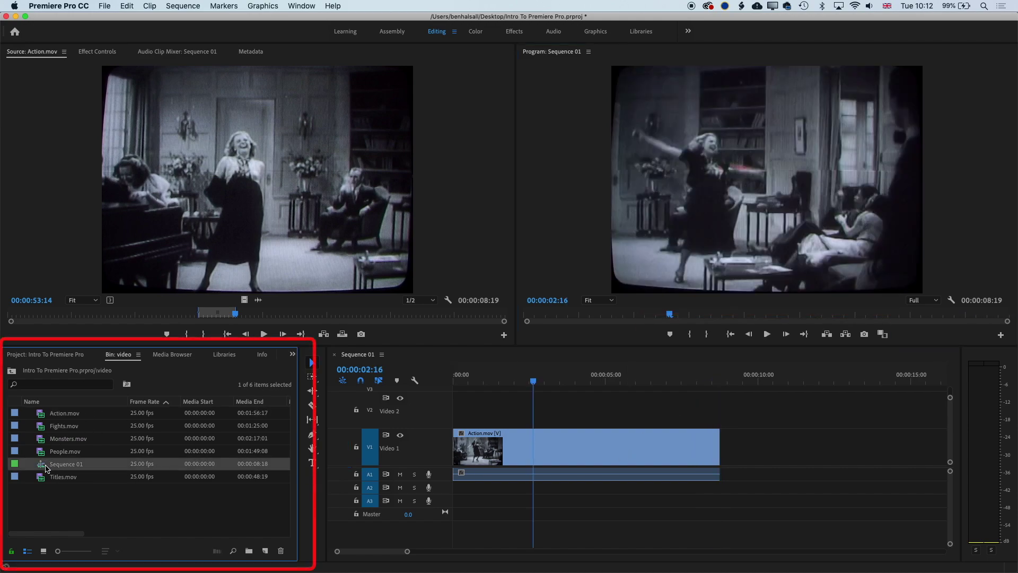
left_click(43, 551)
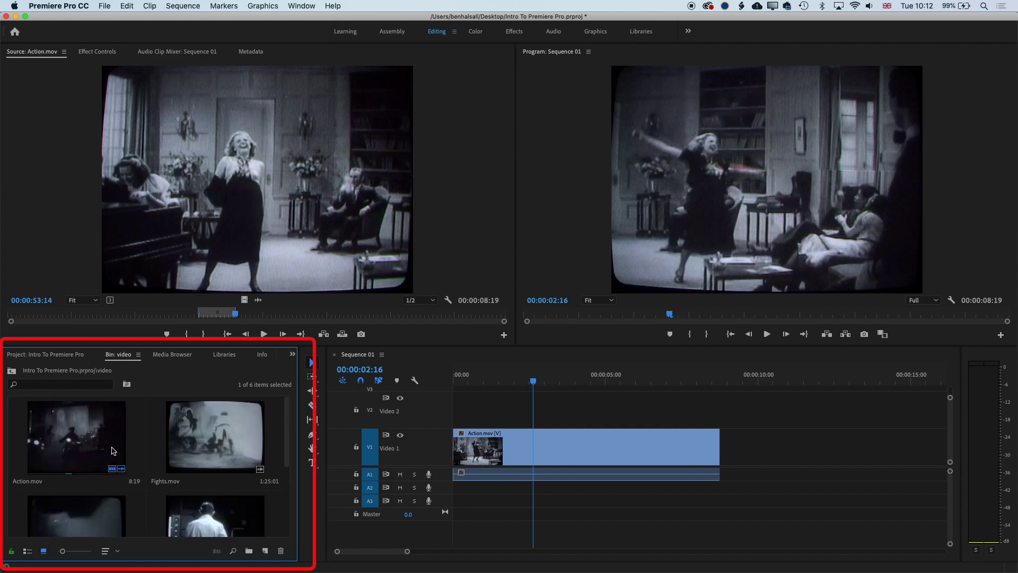
scroll(111, 451, "down", 3)
scroll(112, 451, "up", 3)
scroll(112, 451, "down", 3)
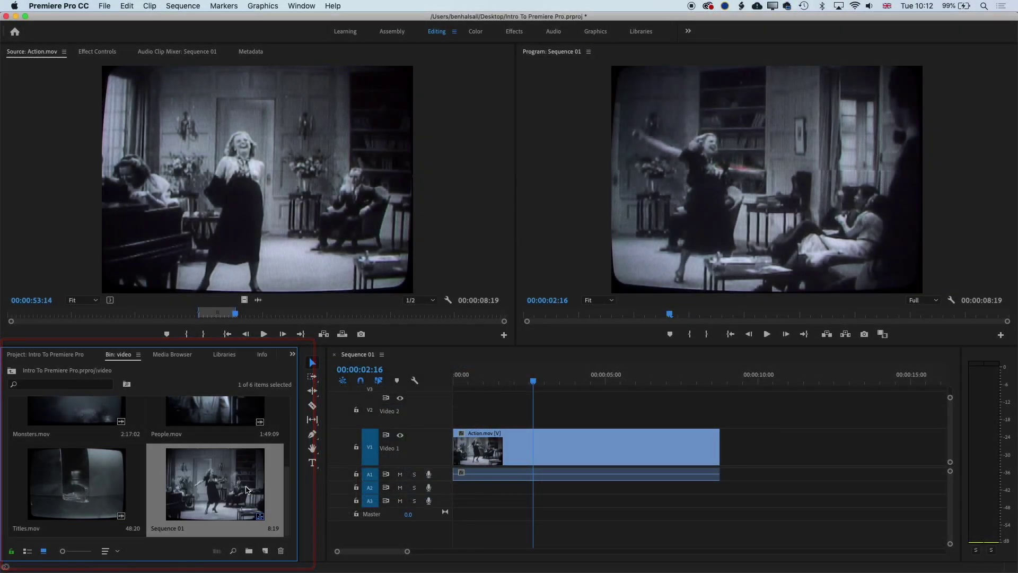
Step: Review Sequence 01's settings (QuickTime DV PAL, 25 frames/second) and close the dialog
right_click(226, 488)
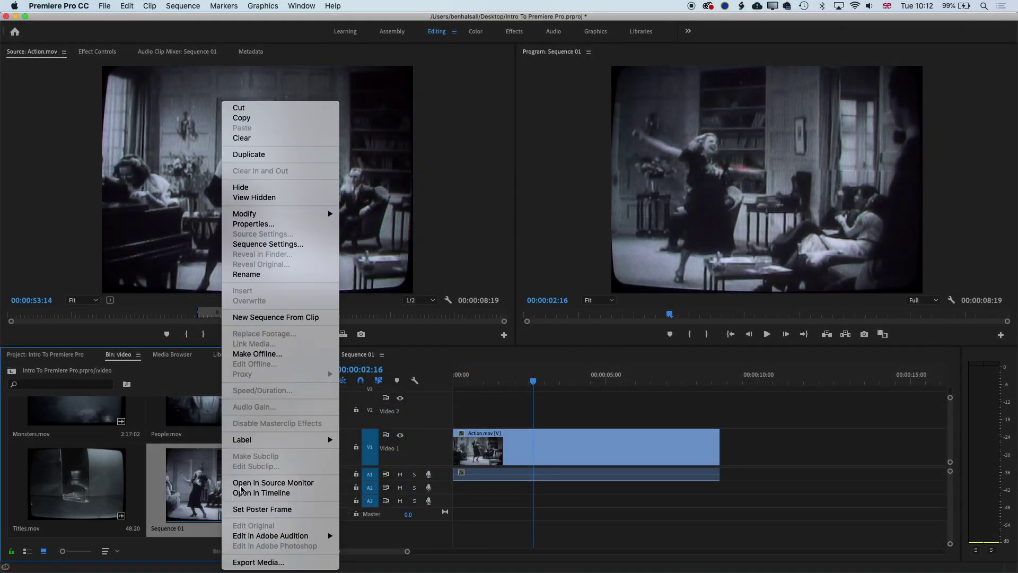
left_click(278, 245)
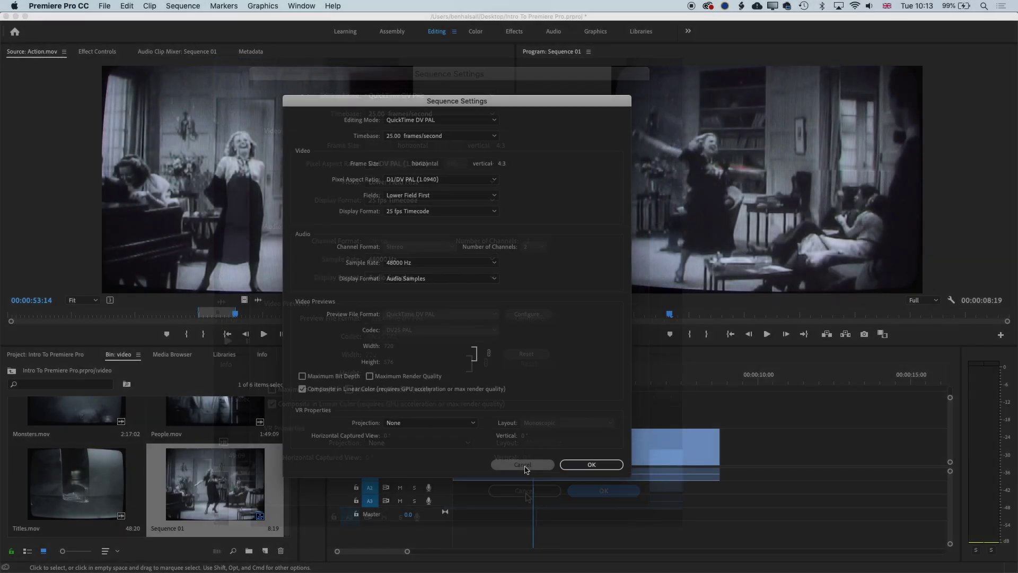
left_click(524, 491)
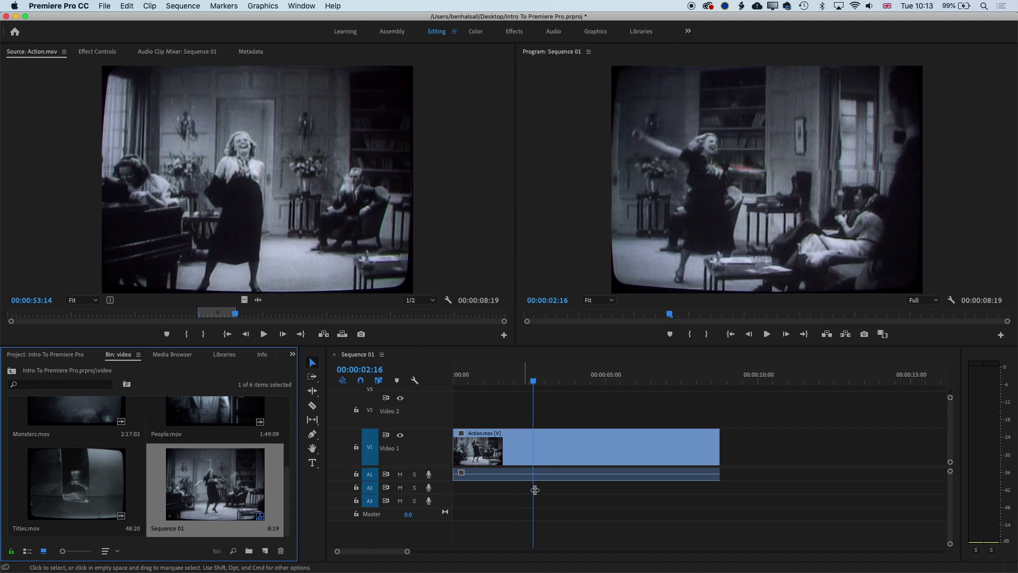
Step: Trim both ends of Action.mov and slide it back to the sequence start
left_click_drag(533, 382, 572, 383)
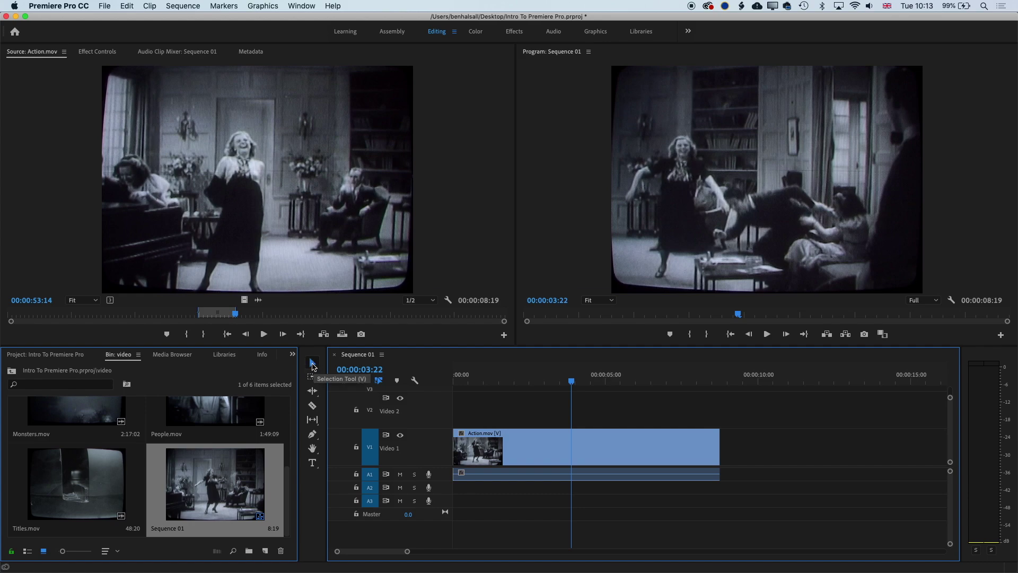
left_click_drag(719, 446, 613, 445)
left_click_drag(455, 446, 494, 443)
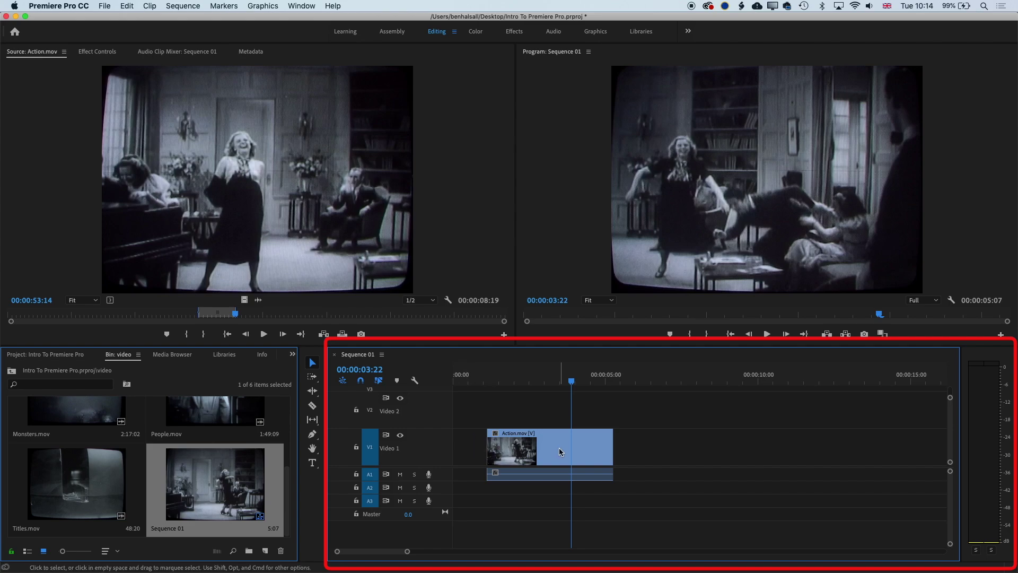
left_click_drag(559, 448, 525, 450)
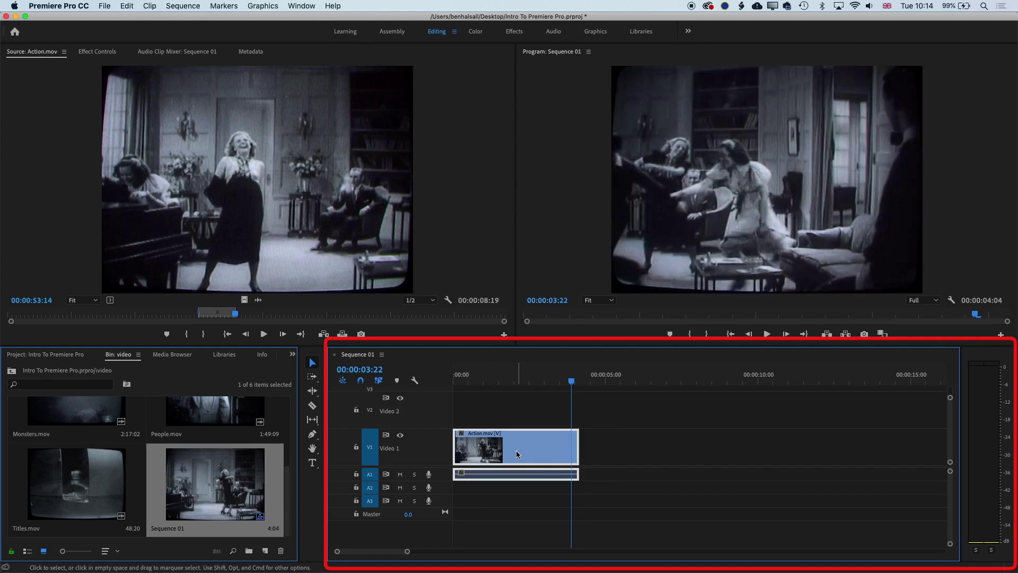
left_click(552, 382)
left_click_drag(545, 384, 521, 392)
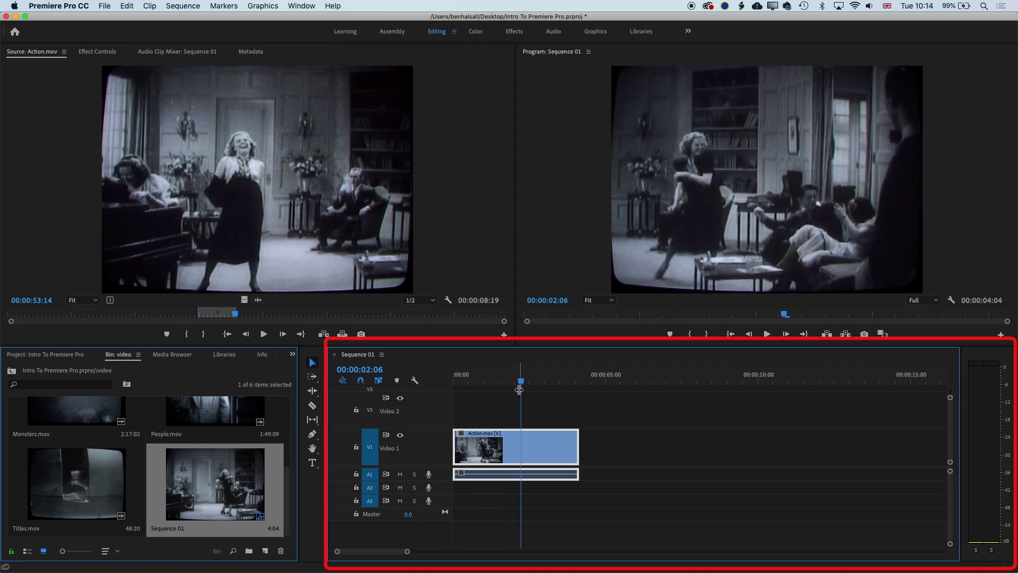
Step: Refine Action.mov's trims so the clip runs 00:00:04:00 from the start
left_click_drag(577, 441, 508, 441)
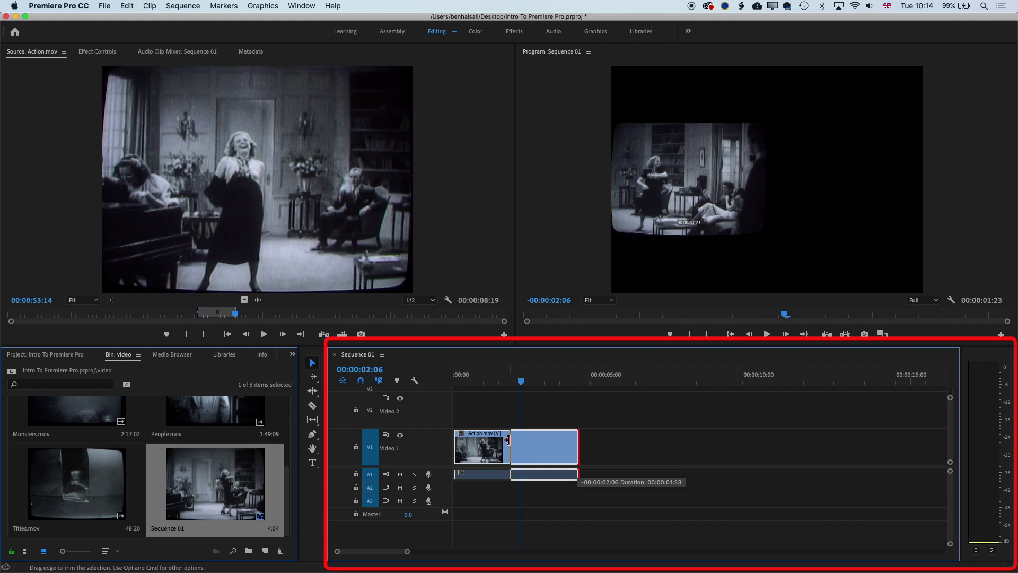
left_click_drag(507, 440, 553, 442)
left_click_drag(524, 385, 495, 386)
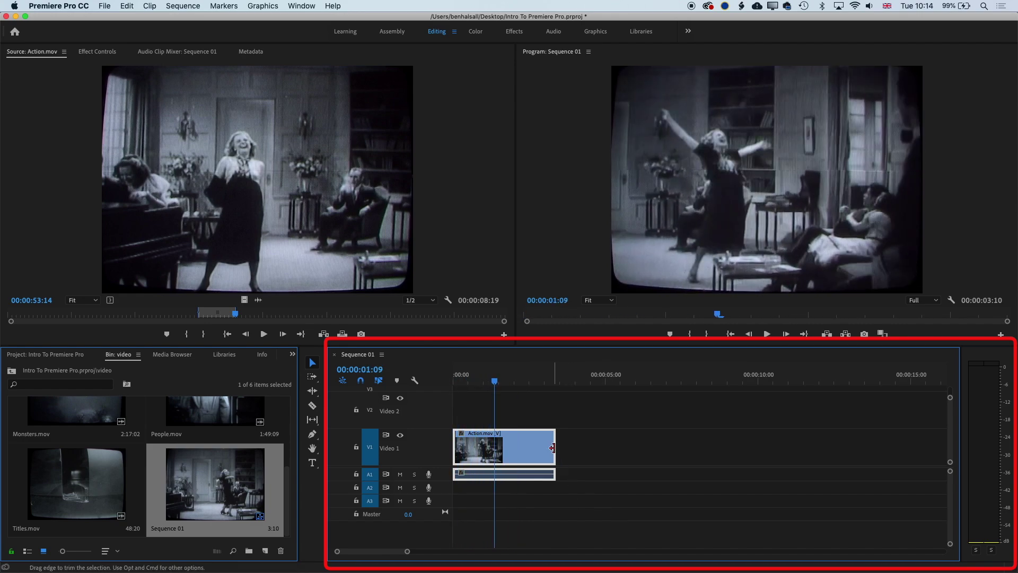
left_click_drag(531, 448, 703, 448)
left_click_drag(630, 448, 507, 447)
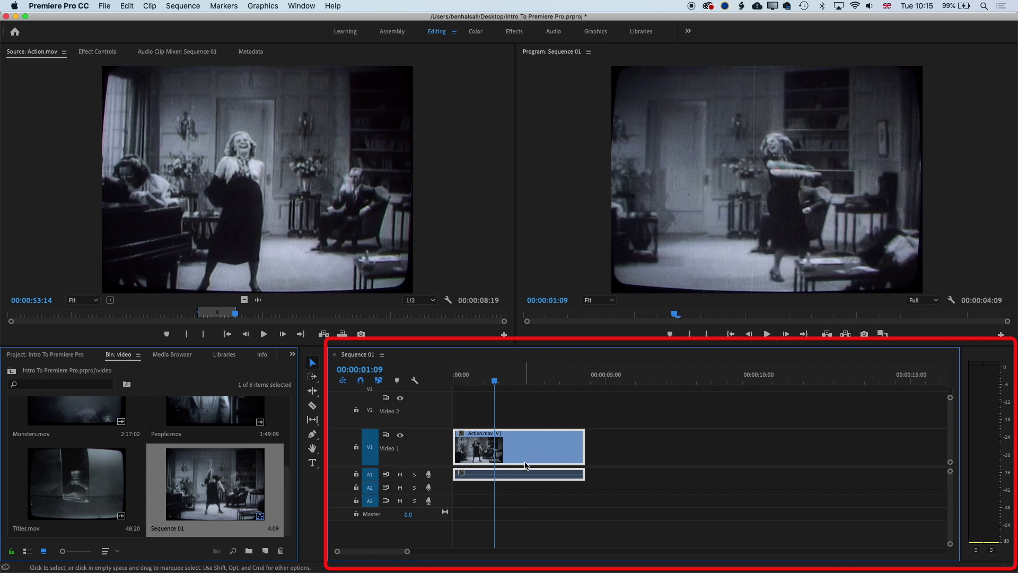
left_click_drag(584, 448, 573, 448)
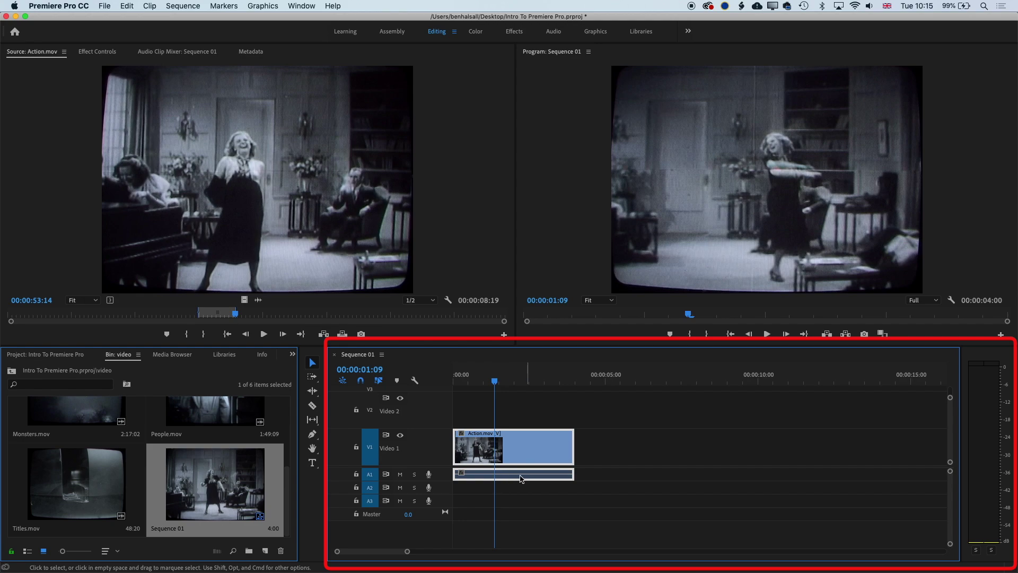
Step: Unlink Action.mov, delete its A1 audio, and trim the video so the sequence lasts 3:17
right_click(514, 447)
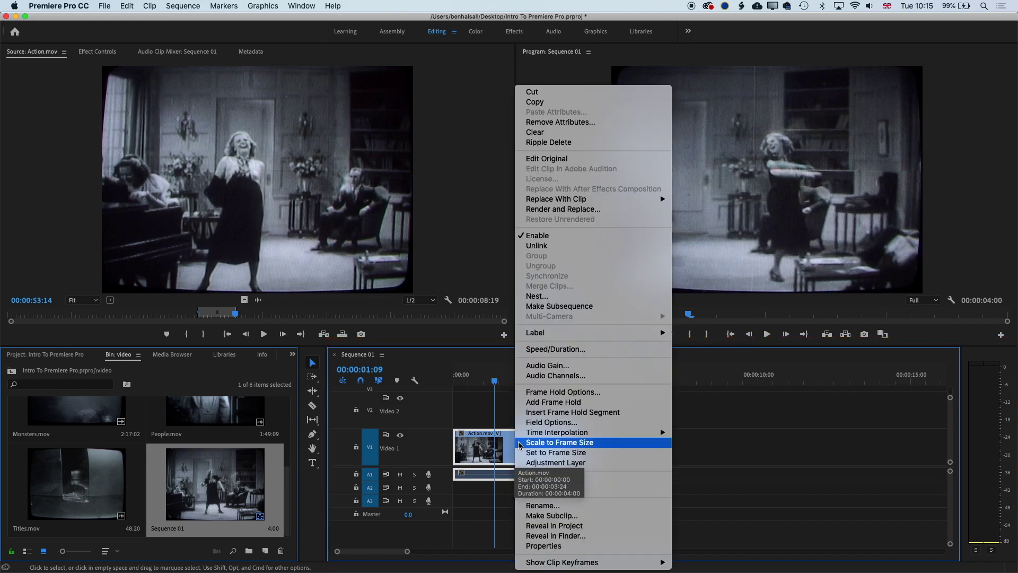
left_click(538, 246)
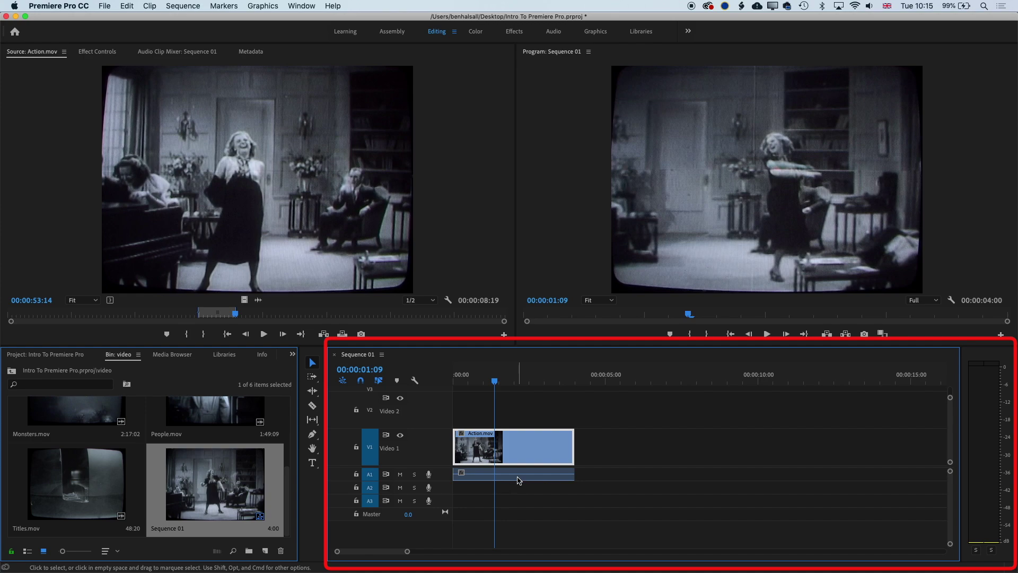
left_click(519, 476)
left_click(519, 453)
left_click(522, 476)
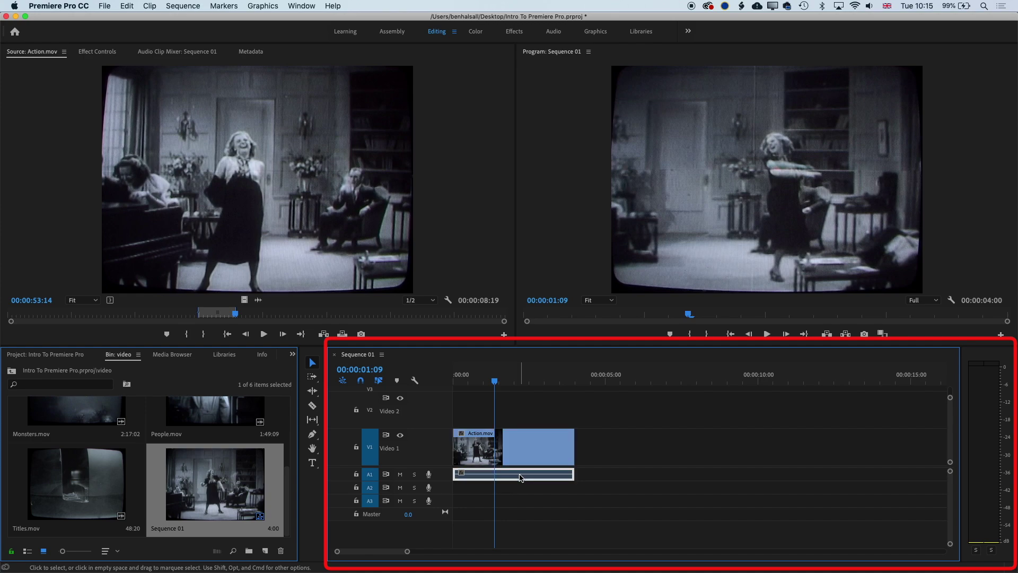
key("Delete")
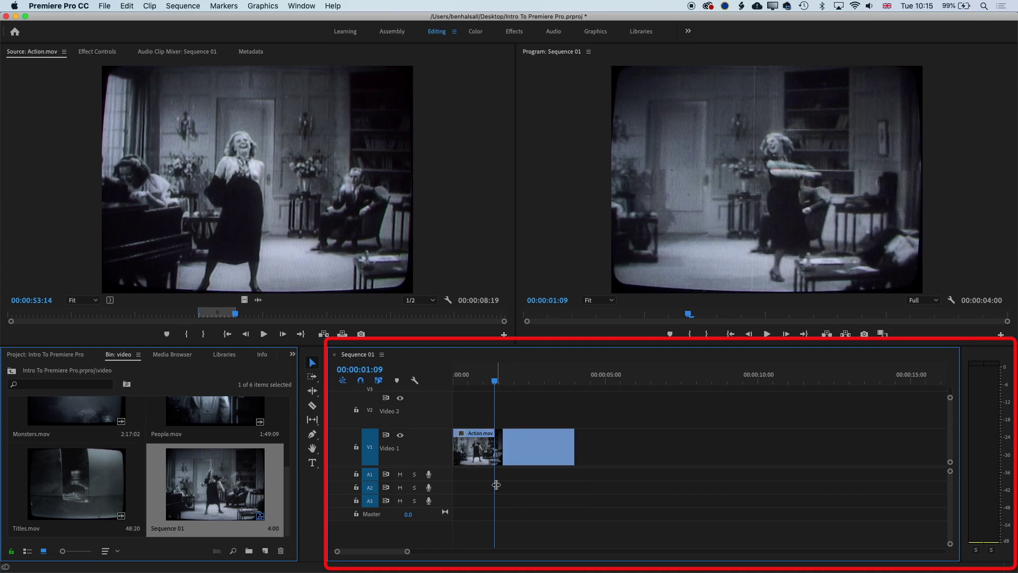
left_click_drag(542, 450, 533, 450)
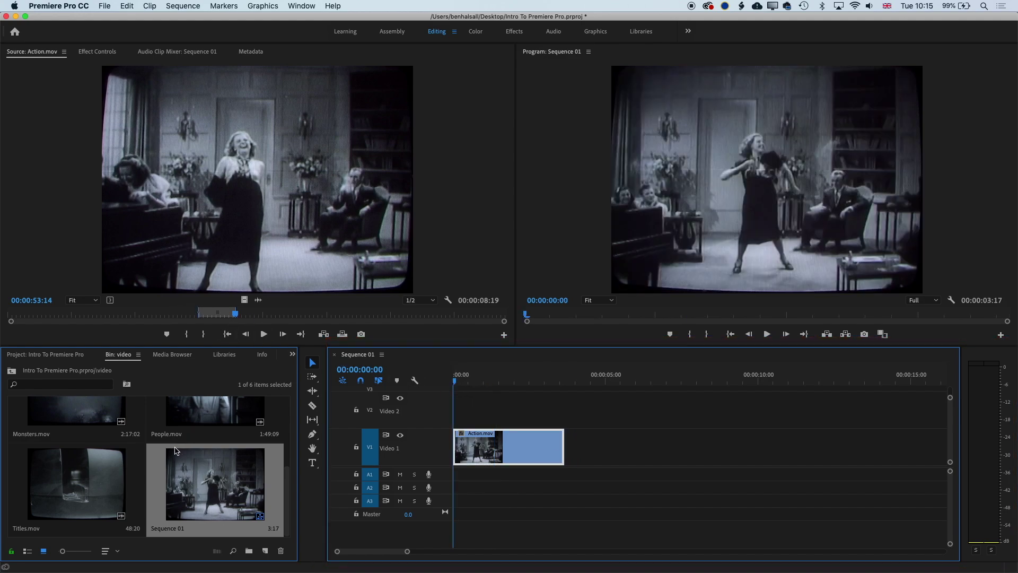
Step: Load Monsters.mov, mark In near 00:00:50:08, and mark Out for a 00:00:07:24 range
scroll(189, 475, "up", 3)
double_click(65, 515)
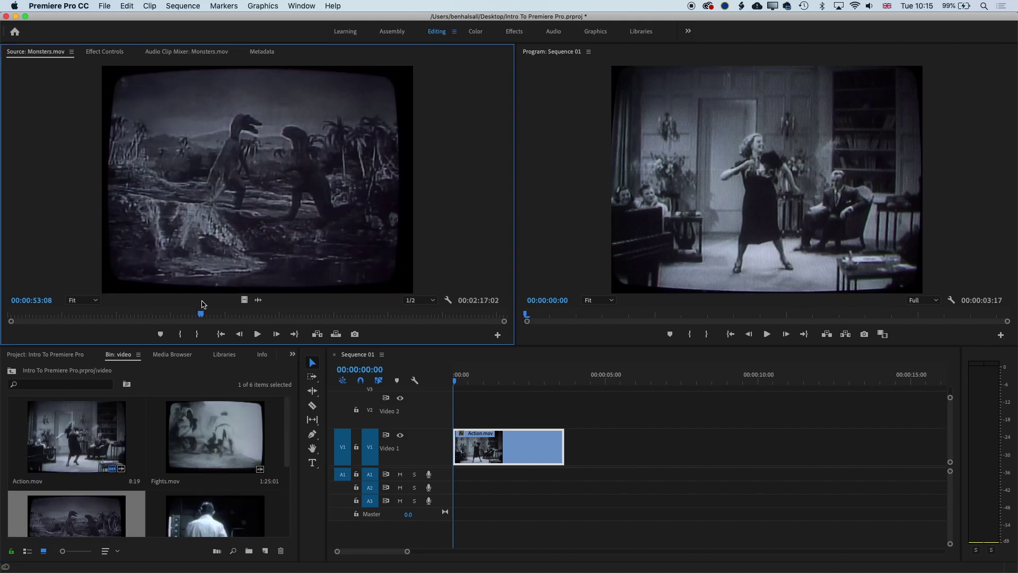
mouse_move(202, 317)
left_mouse_down()
mouse_move(123, 317)
mouse_move(192, 317)
left_mouse_up()
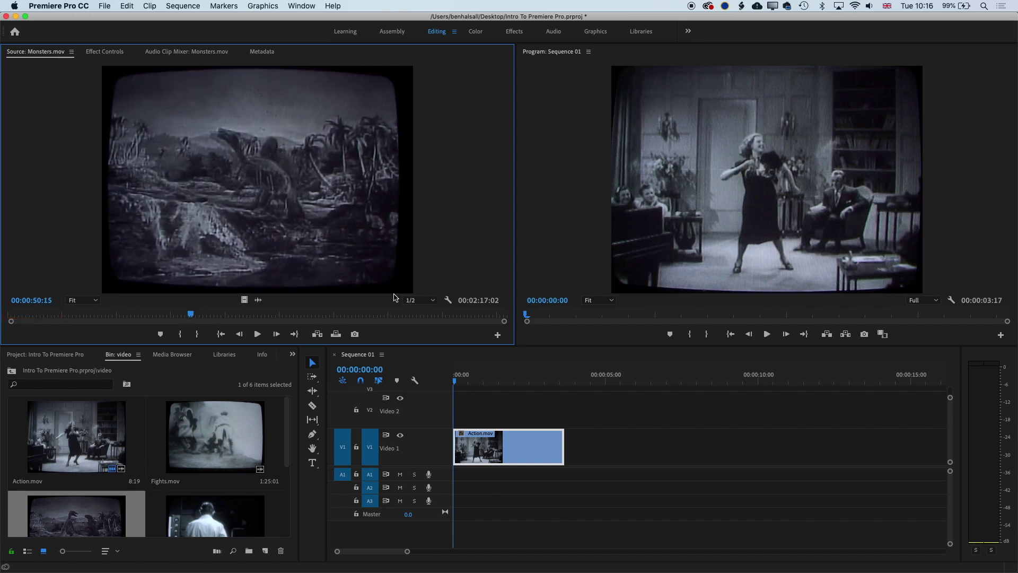
left_click(191, 315)
mouse_move(192, 317)
left_mouse_down()
mouse_move(182, 317)
mouse_move(191, 317)
left_mouse_up()
key("i")
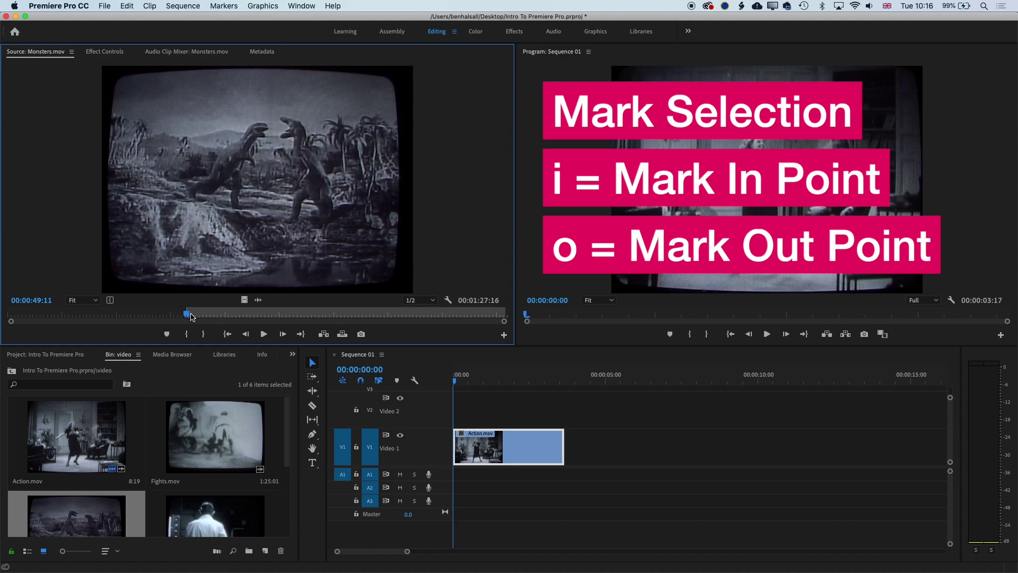
left_click_drag(191, 317, 217, 317)
key("o")
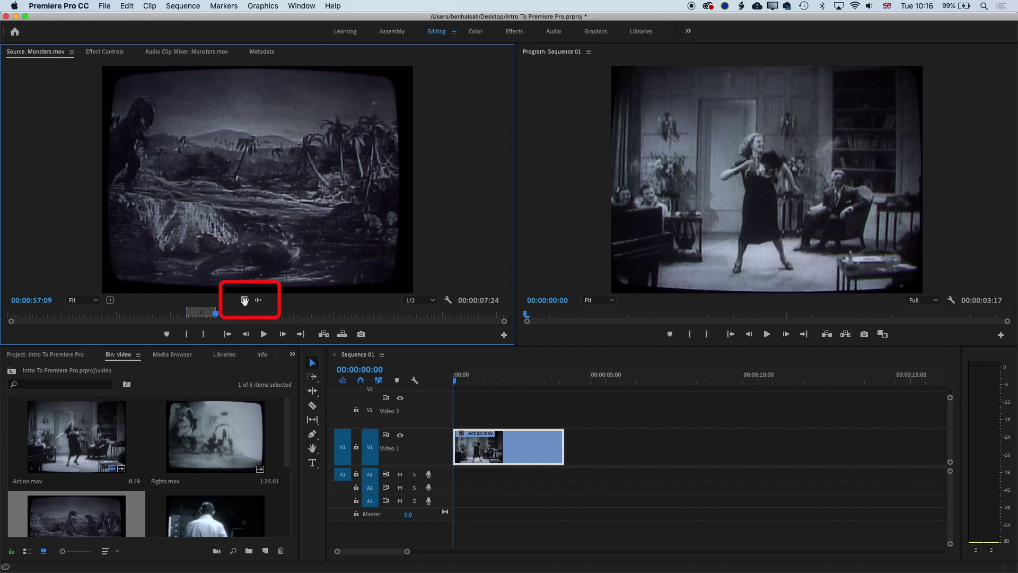
Step: Place Monsters.mov's marked video after Action.mov on V1 and play through the cut
left_click_drag(245, 303, 570, 442)
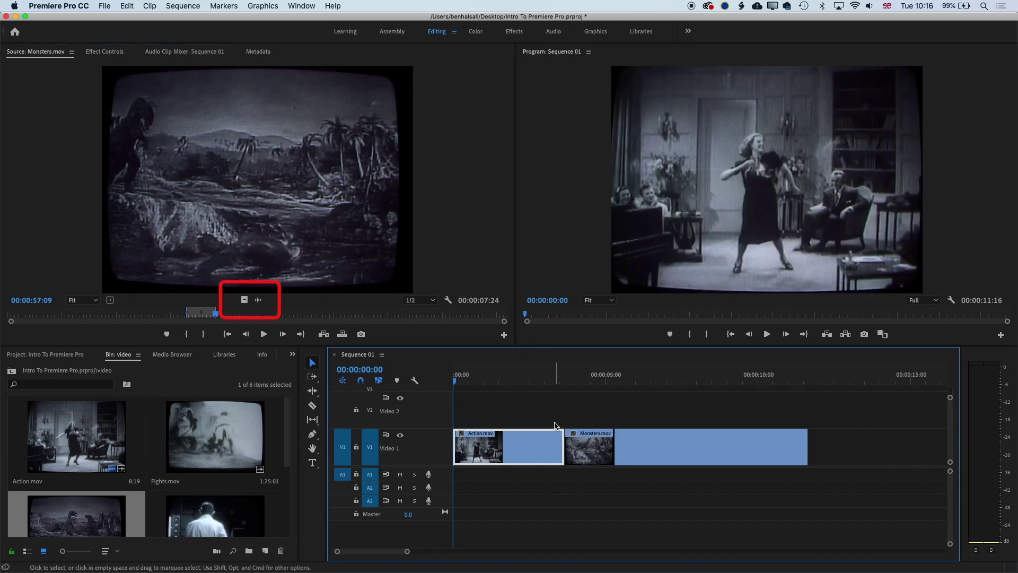
left_click(601, 450)
mouse_move(591, 383)
left_mouse_down()
mouse_move(575, 383)
mouse_move(605, 383)
mouse_move(552, 383)
mouse_move(587, 384)
left_mouse_up()
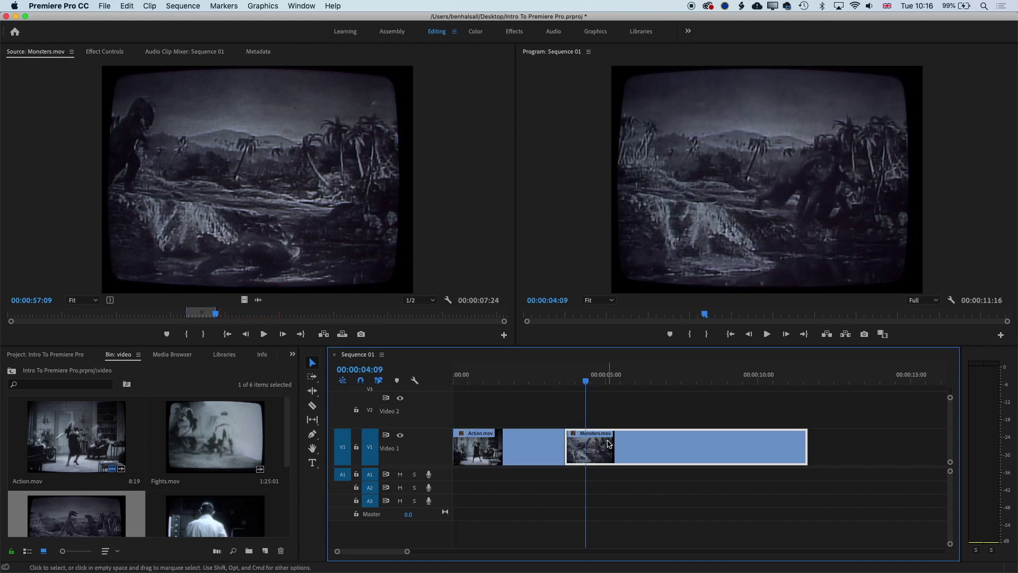
mouse_move(616, 444)
left_mouse_down()
mouse_move(701, 447)
mouse_move(596, 444)
left_mouse_up()
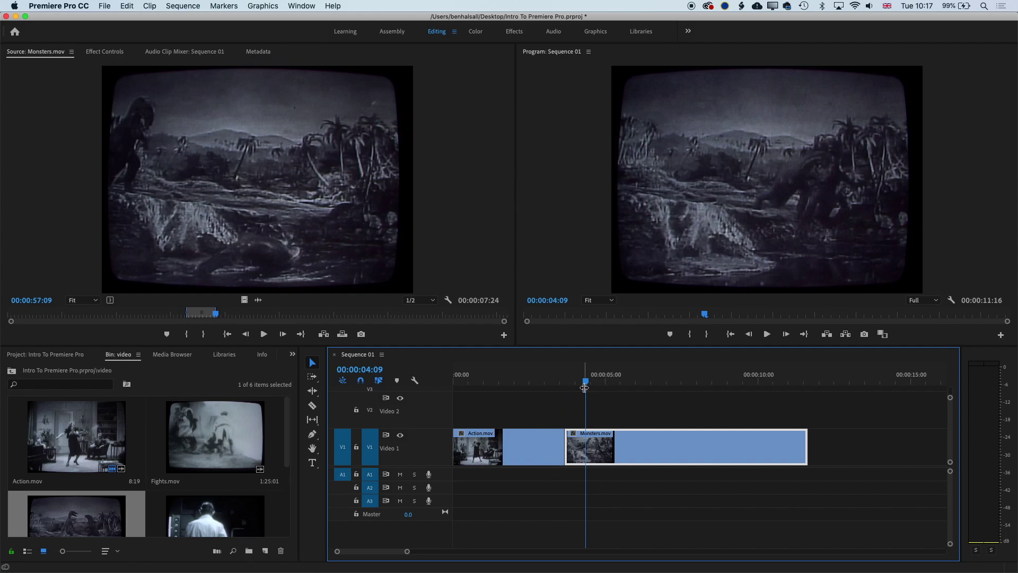
left_click_drag(588, 383, 537, 388)
key("space")
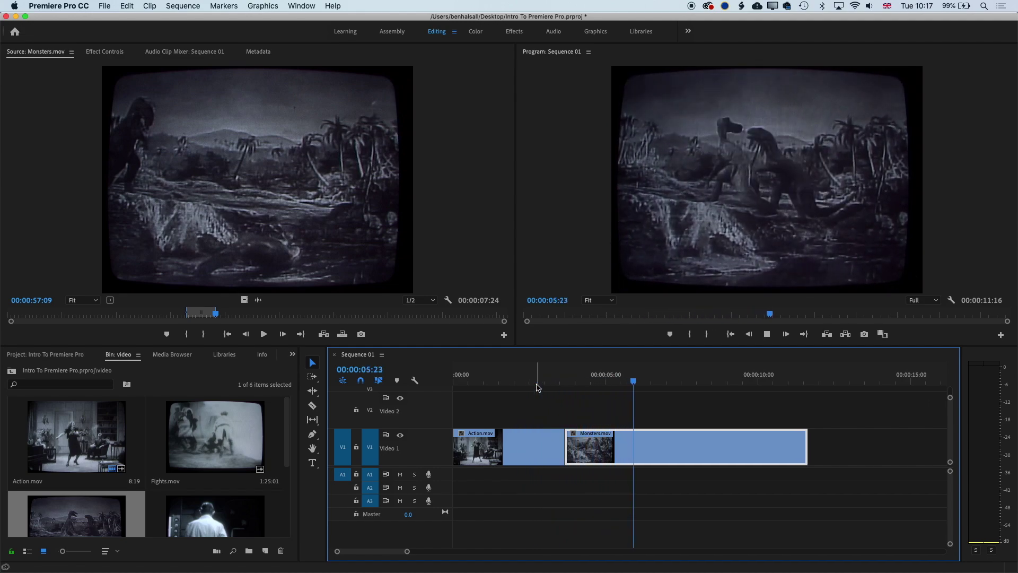
key("w")
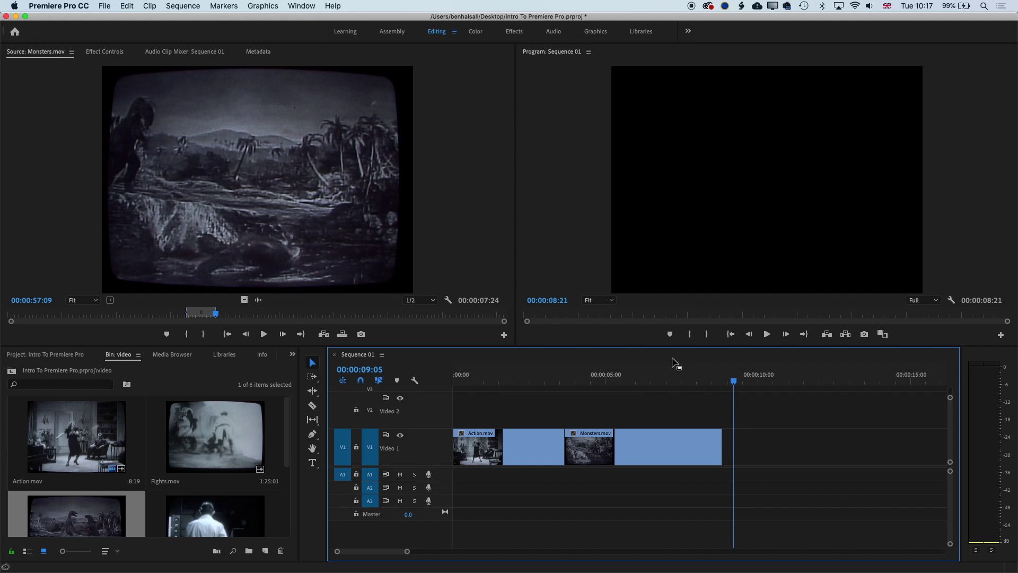
left_click_drag(736, 379, 632, 381)
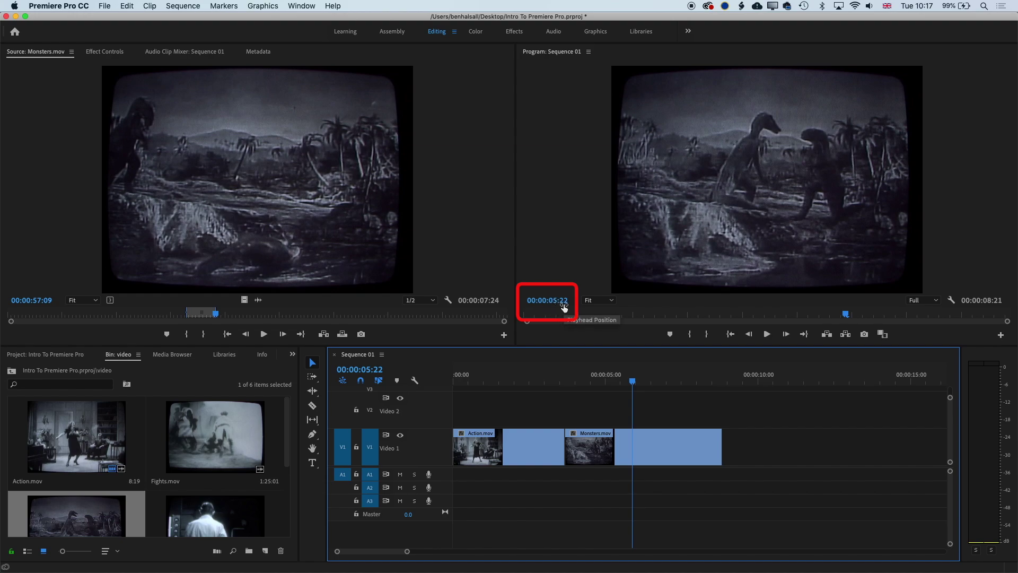
left_click_drag(565, 302, 570, 307)
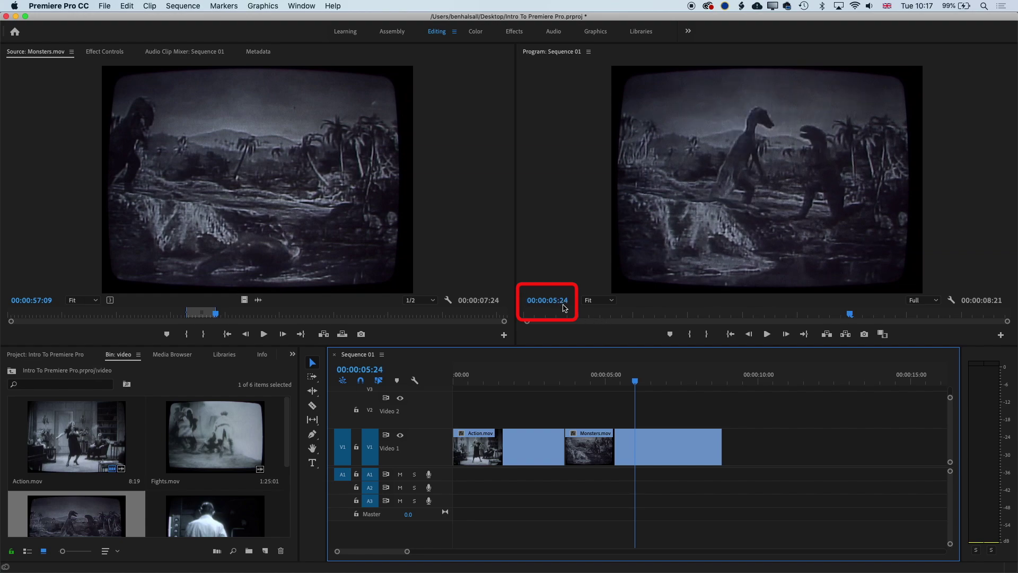
key("Right")
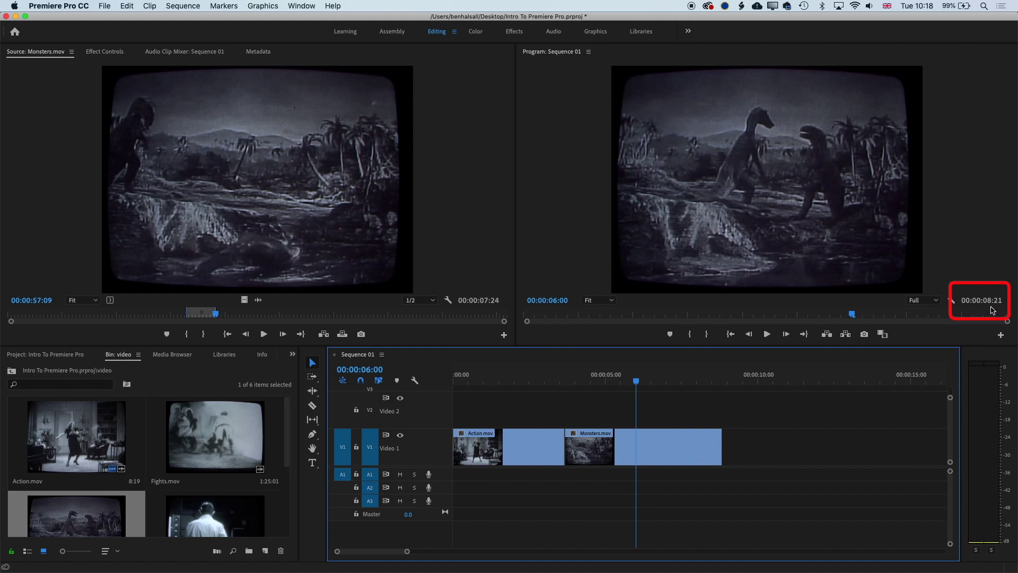
key("Home")
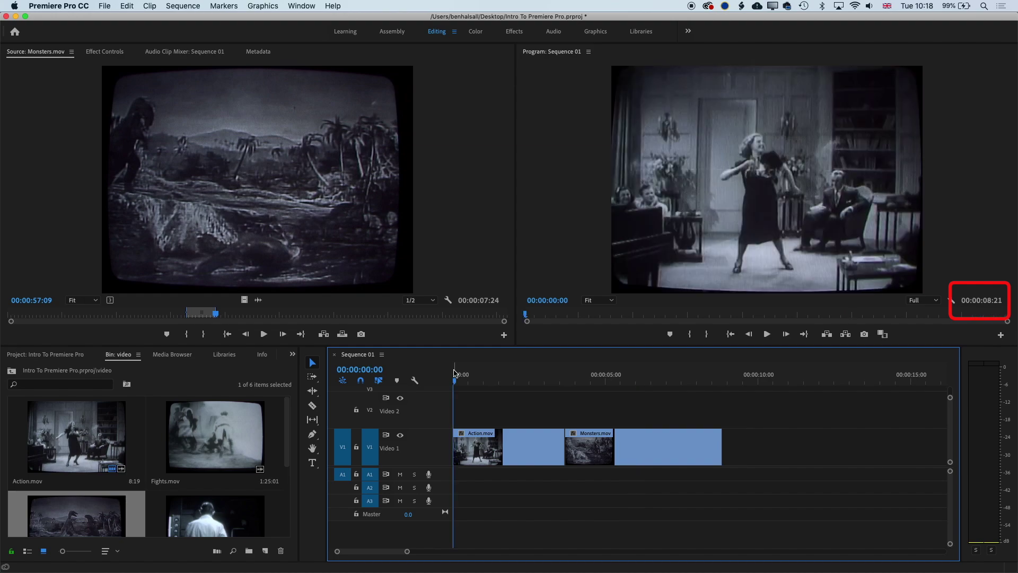
Step: Load Fights.mov in the Source Monitor and scrub back to about 38:01
double_click(212, 442)
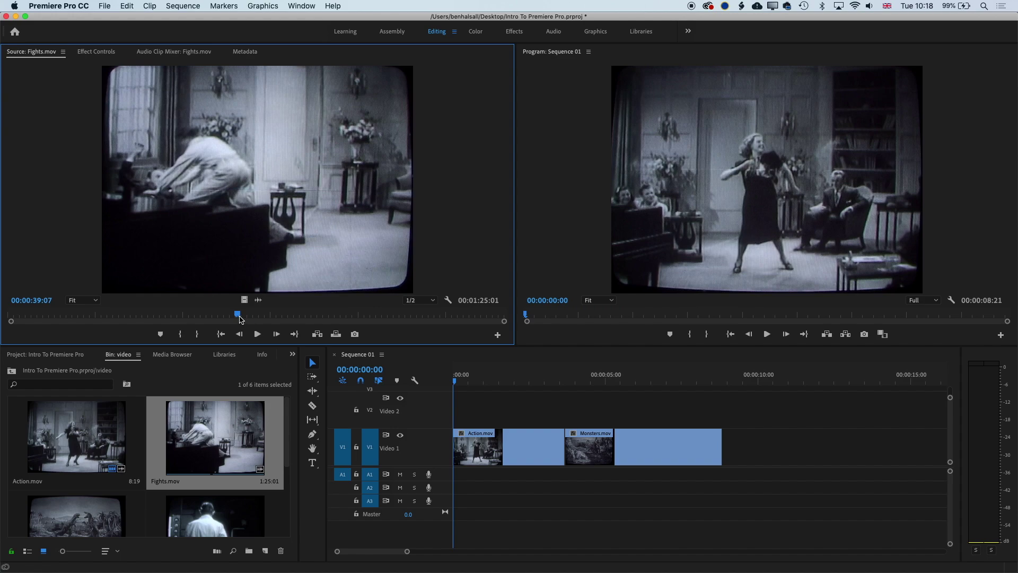
left_click_drag(241, 317, 238, 318)
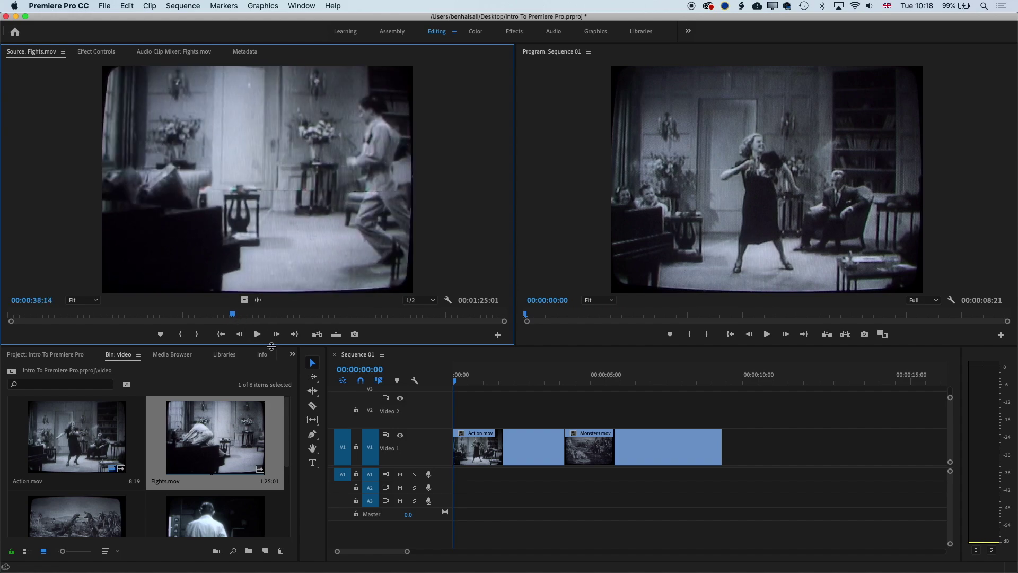
left_click(254, 333)
left_click(251, 333)
left_click_drag(238, 316, 230, 315)
Step: Shuttle through Fights.mov with J, K and L, settling on frame 49:05
key("l")
key("k")
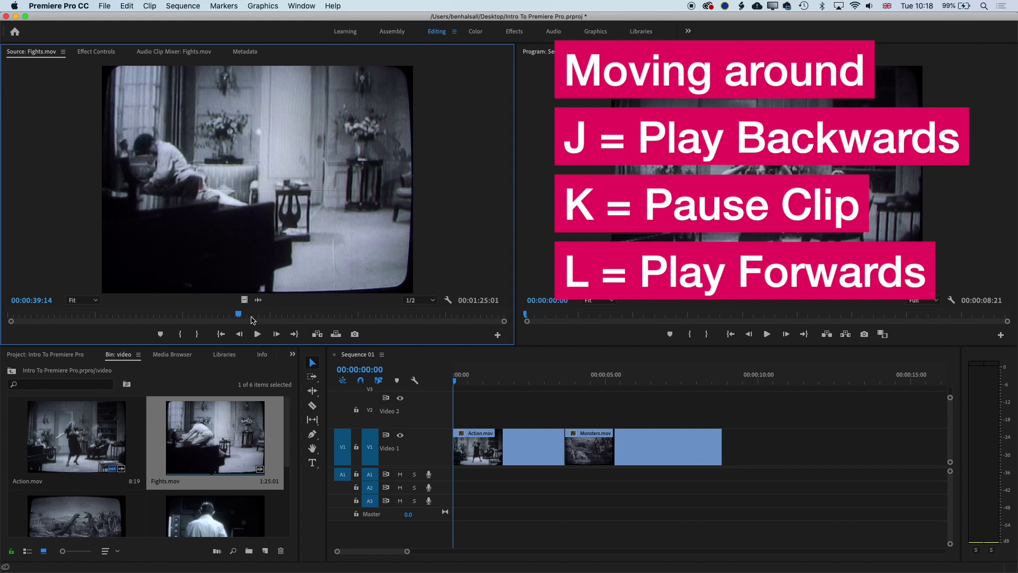
key("j")
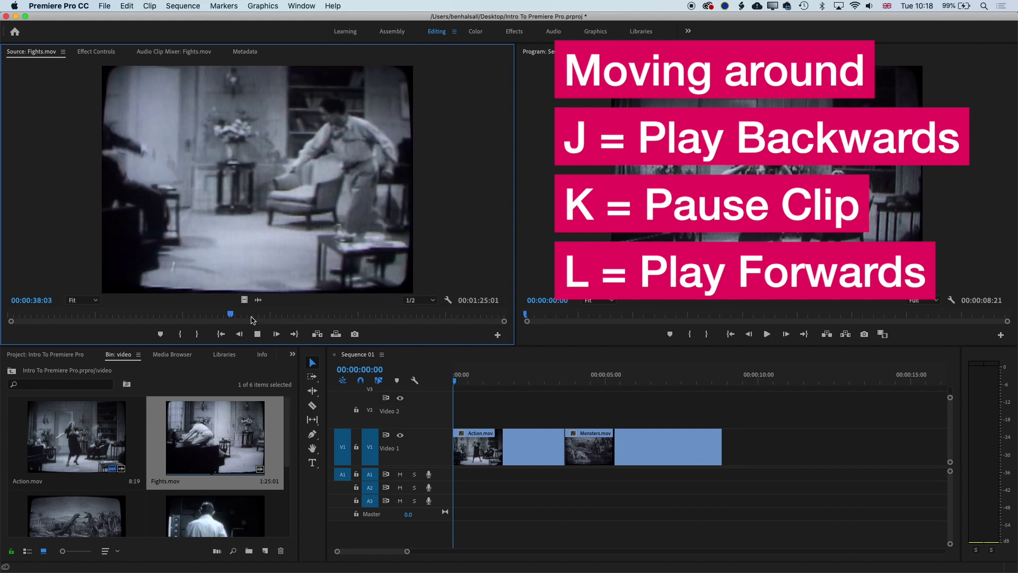
key("k")
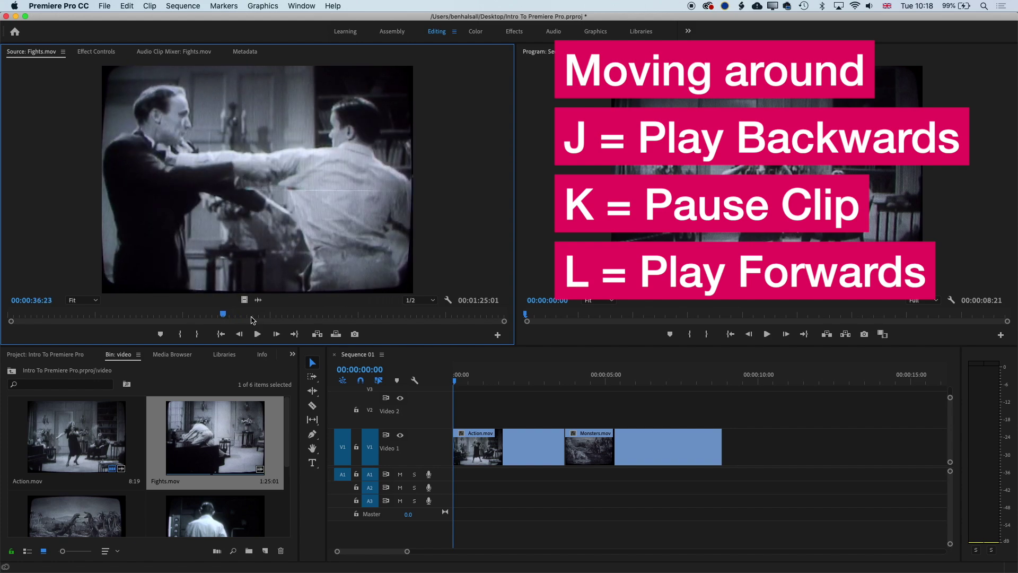
key("l")
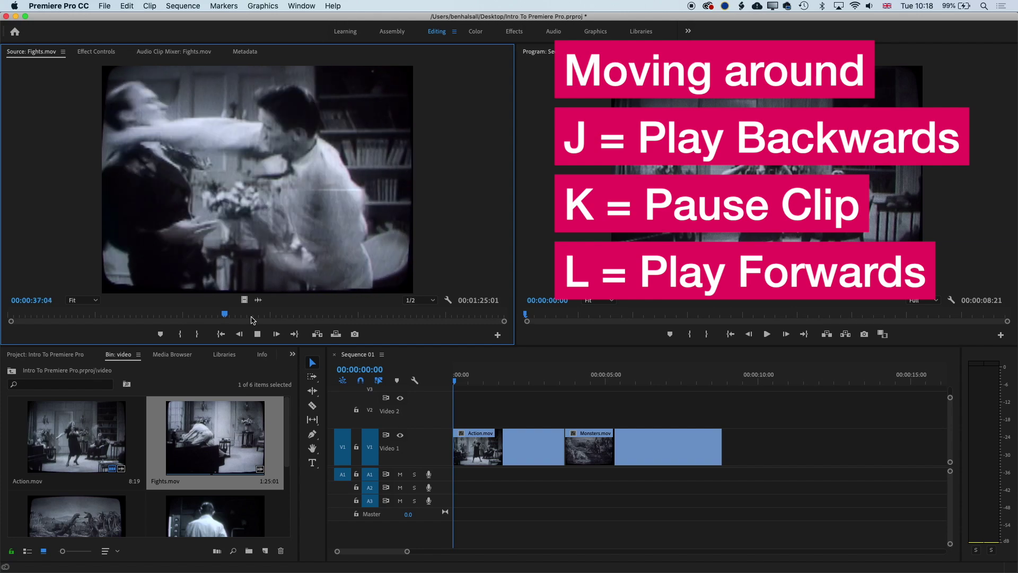
key("k")
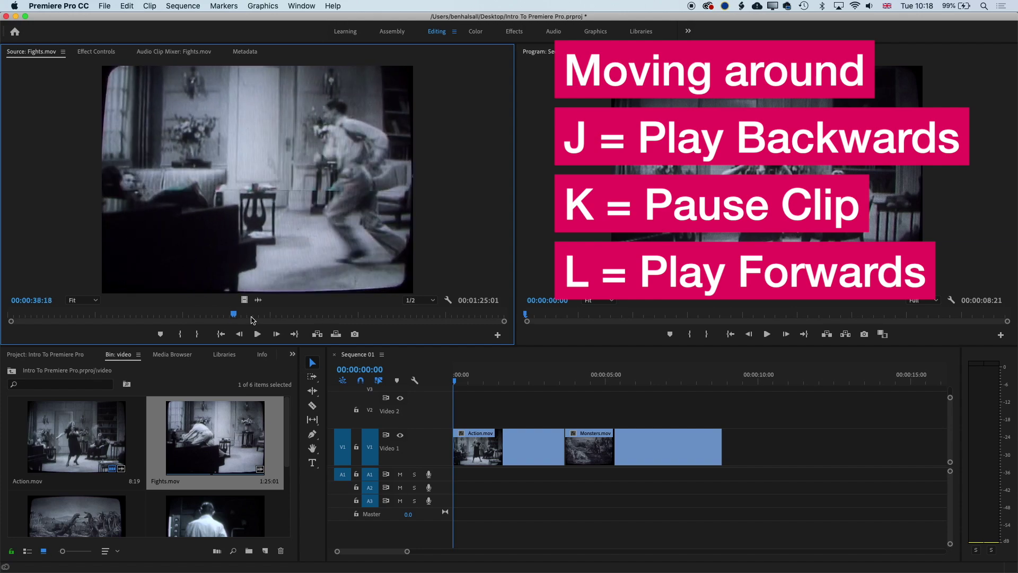
key("j")
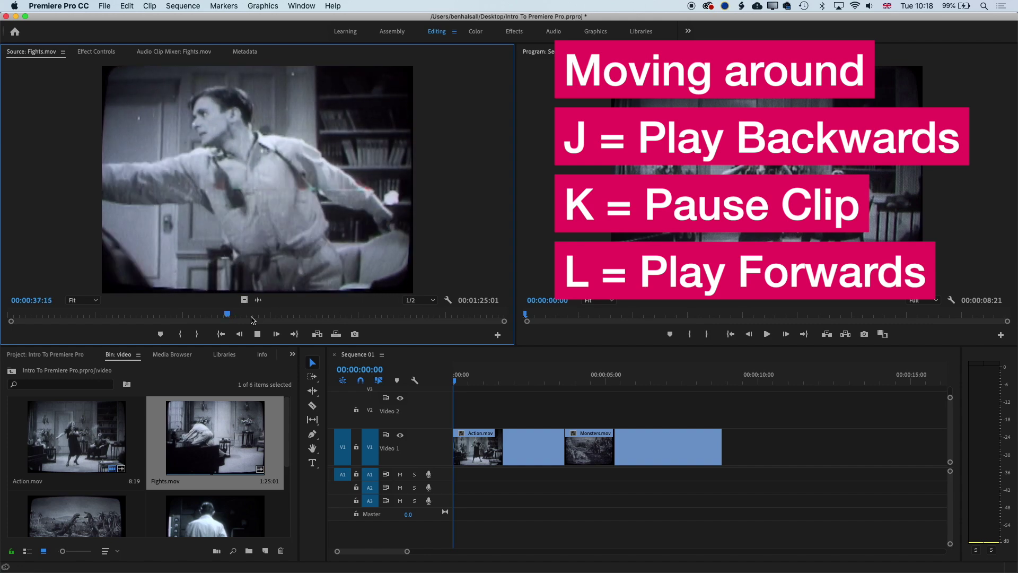
key("k")
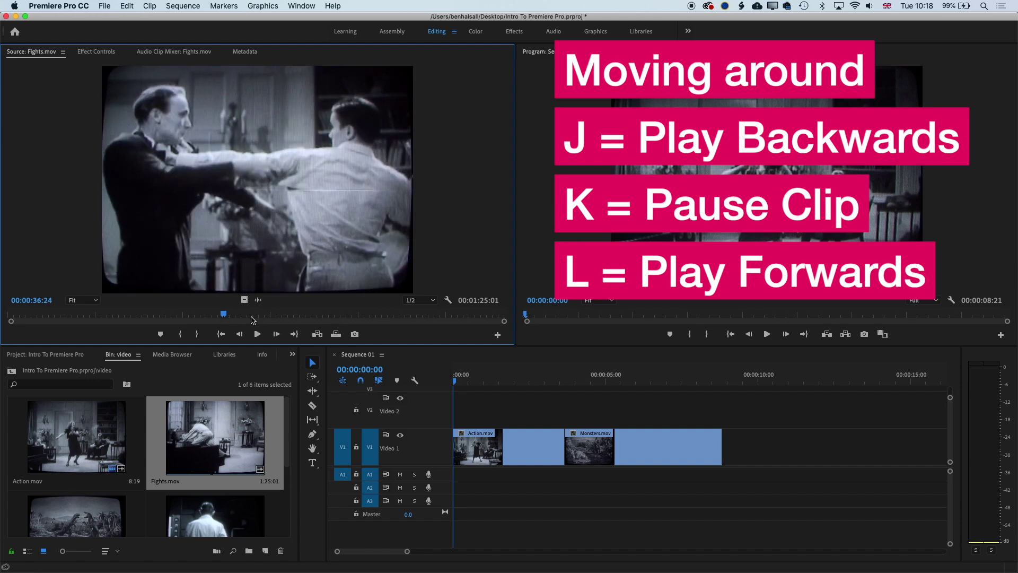
key("j")
key("j")
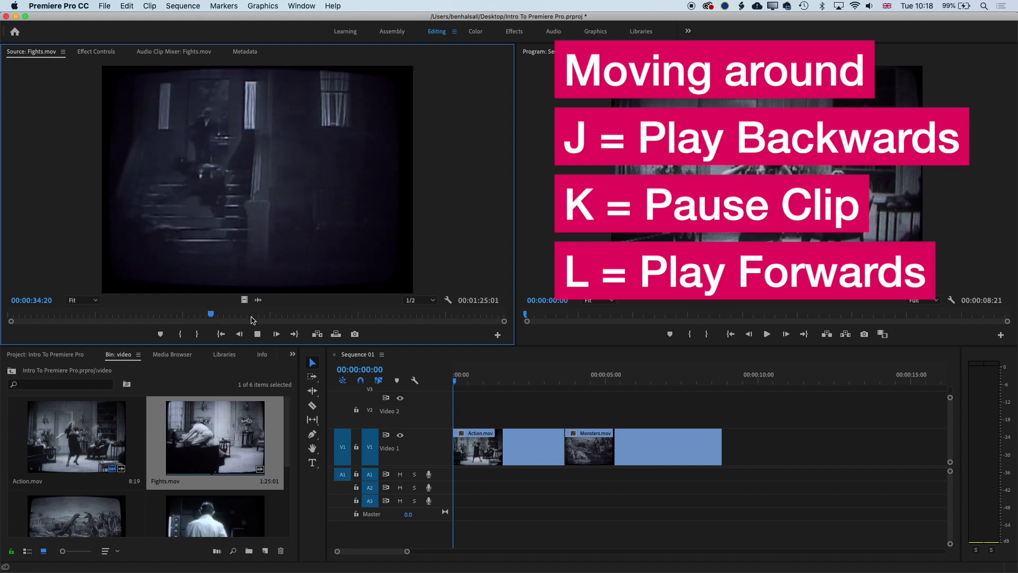
key("l")
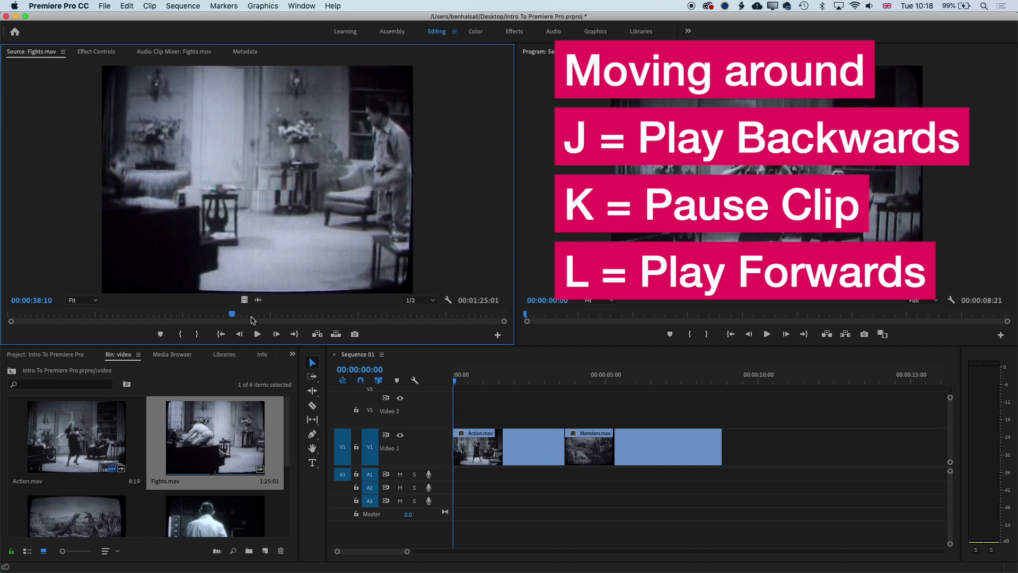
key("k")
key("j")
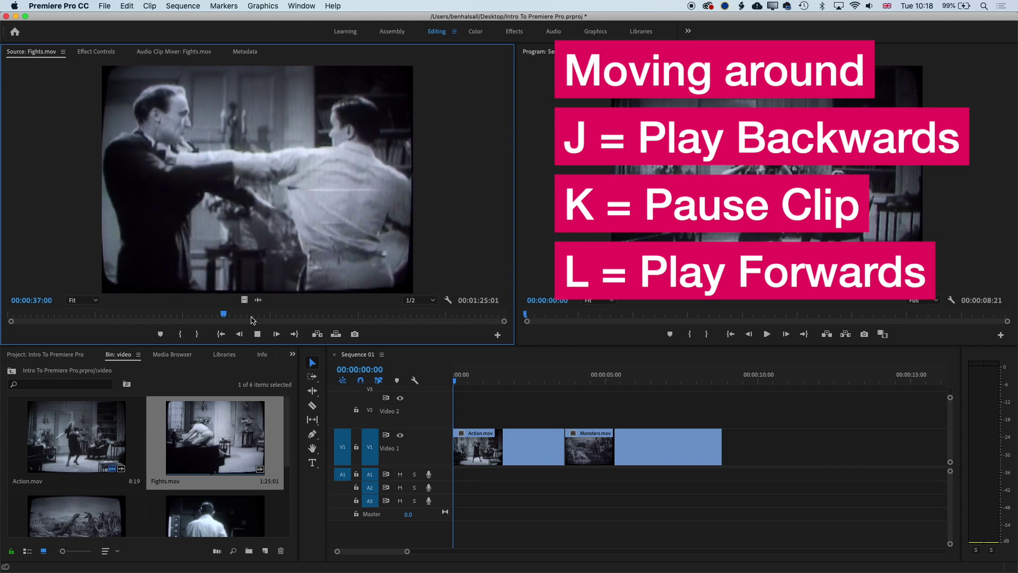
key("l")
key("l")
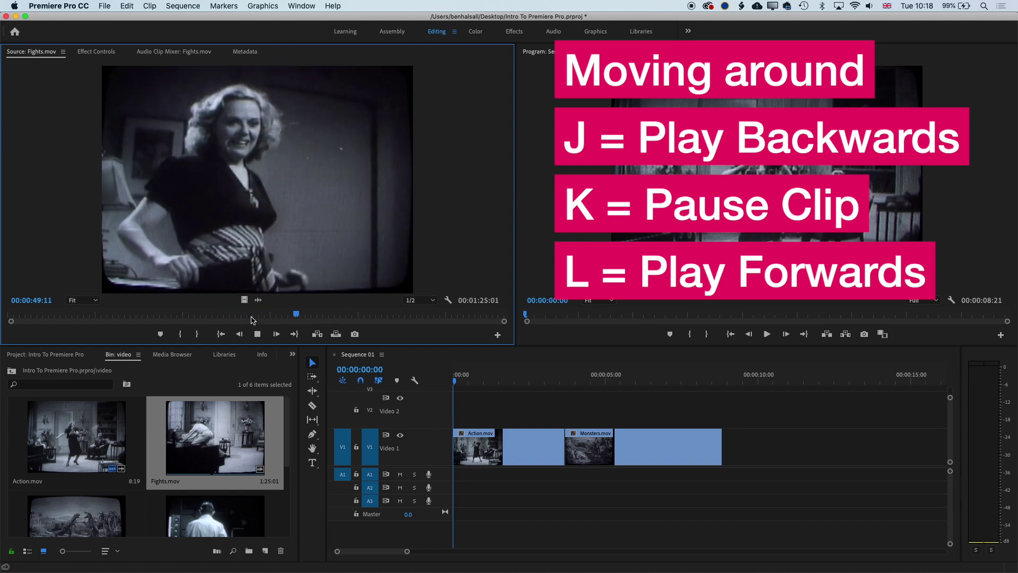
key("shift+l")
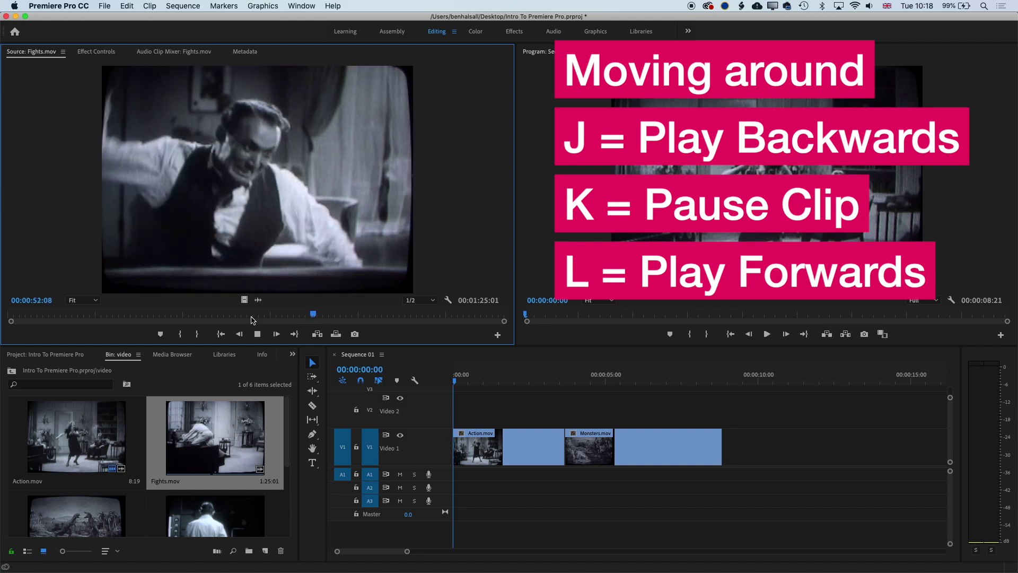
key("j")
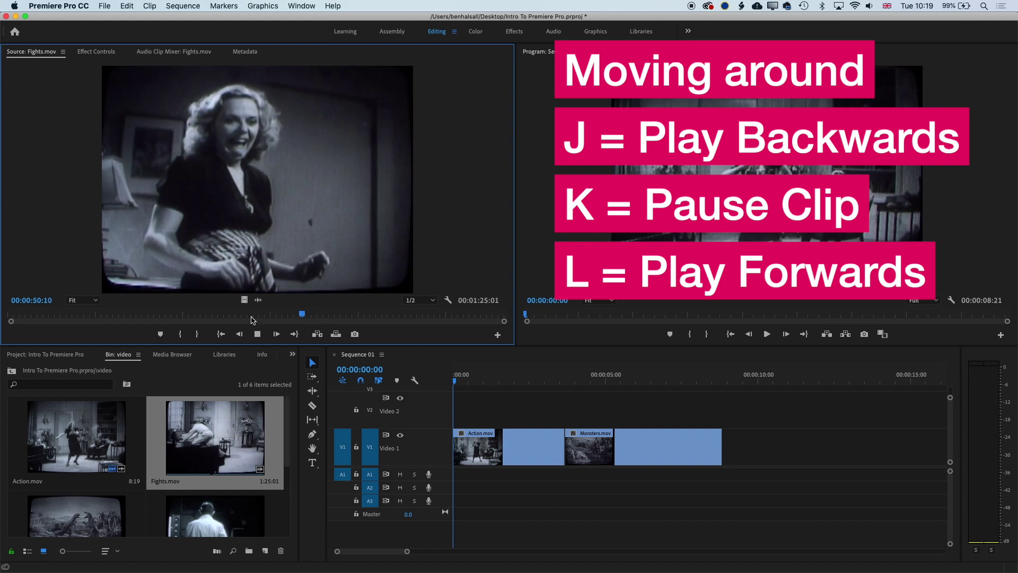
key("shift+j")
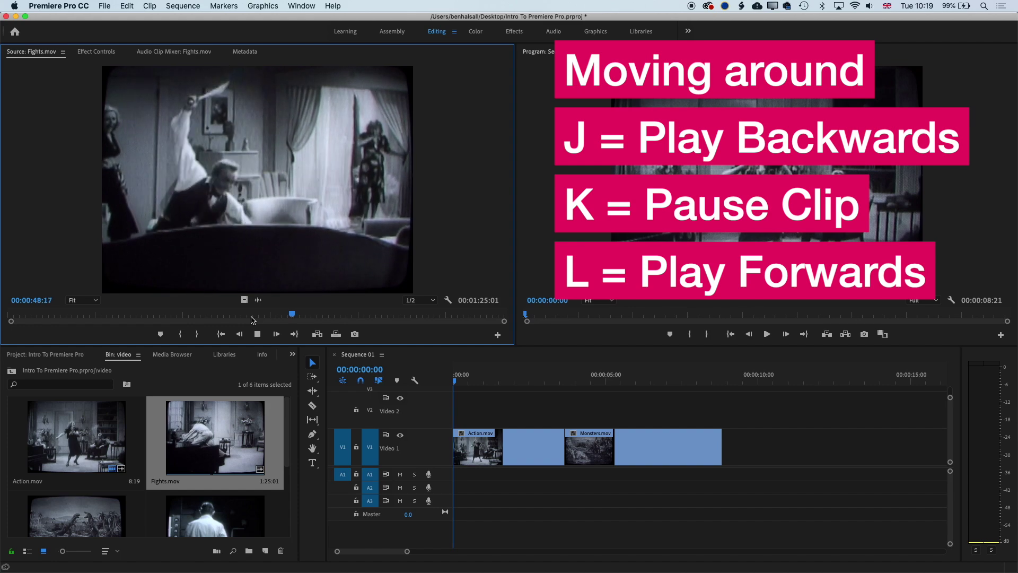
key("k")
key("Left")
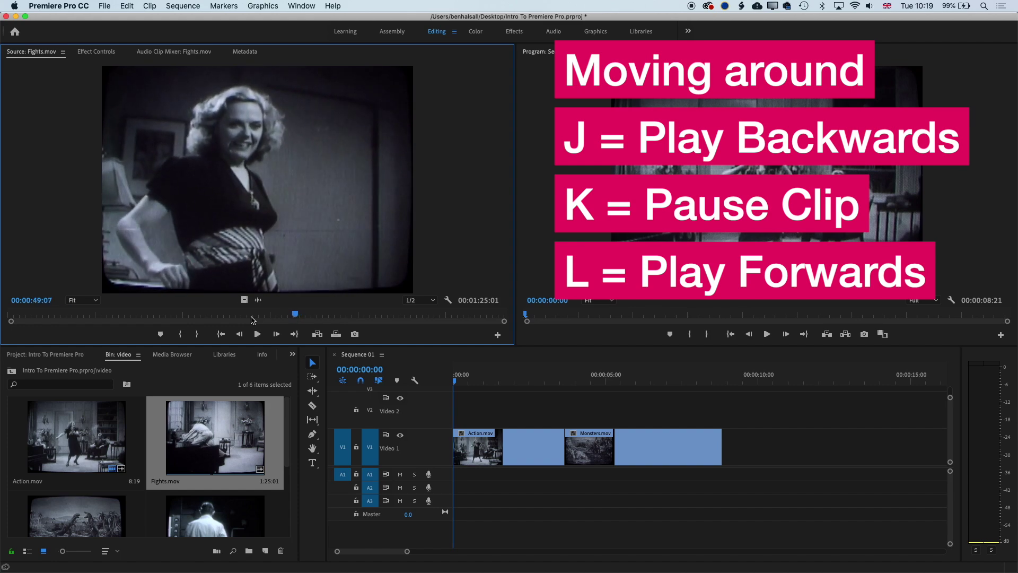
key("Left")
key("Left")
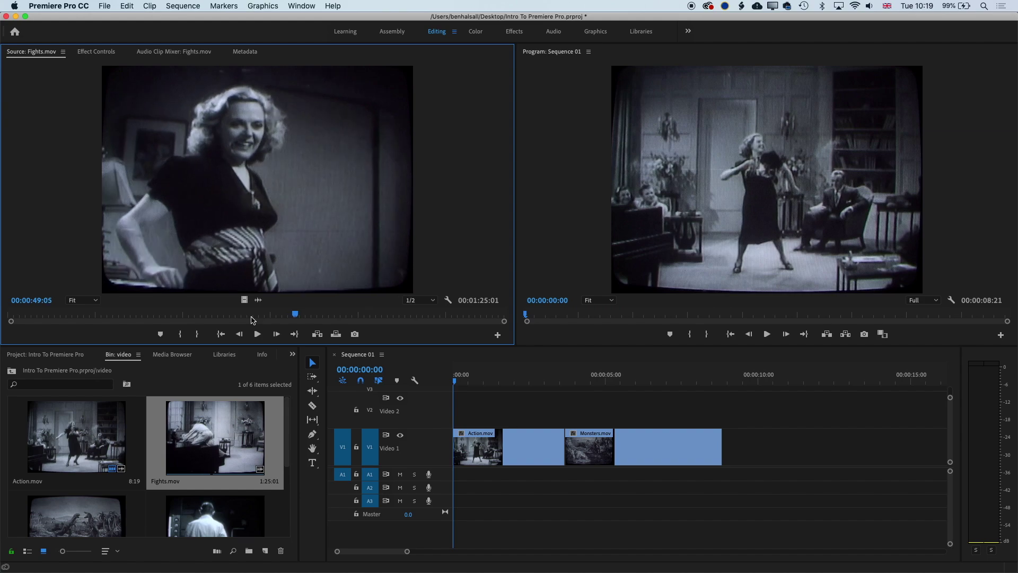
Step: Mark In at 49:05 and Out at 51:20, then place the 2:16 excerpt after Monsters.mov on V1
key("i")
key("l")
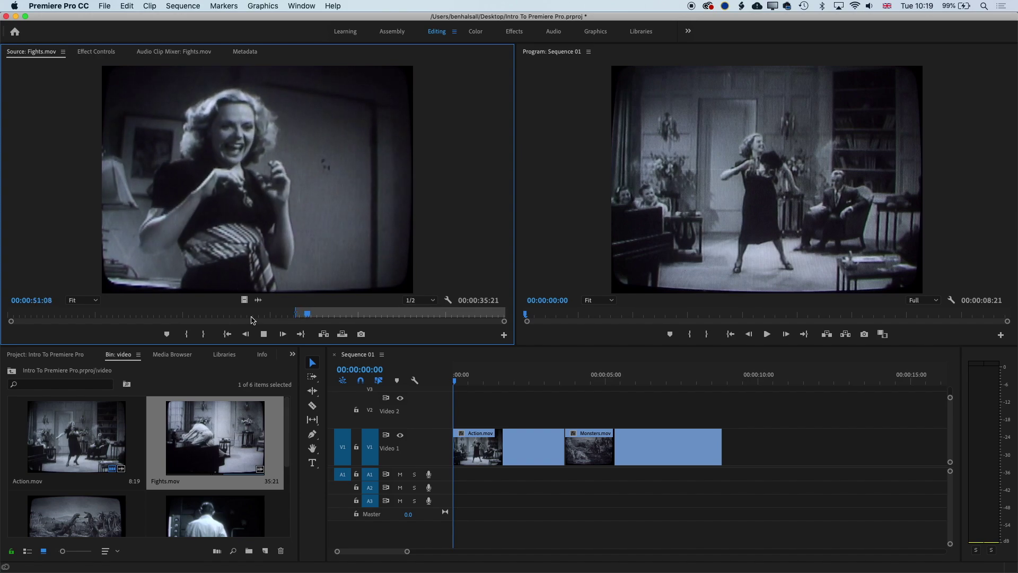
key("j")
key("k")
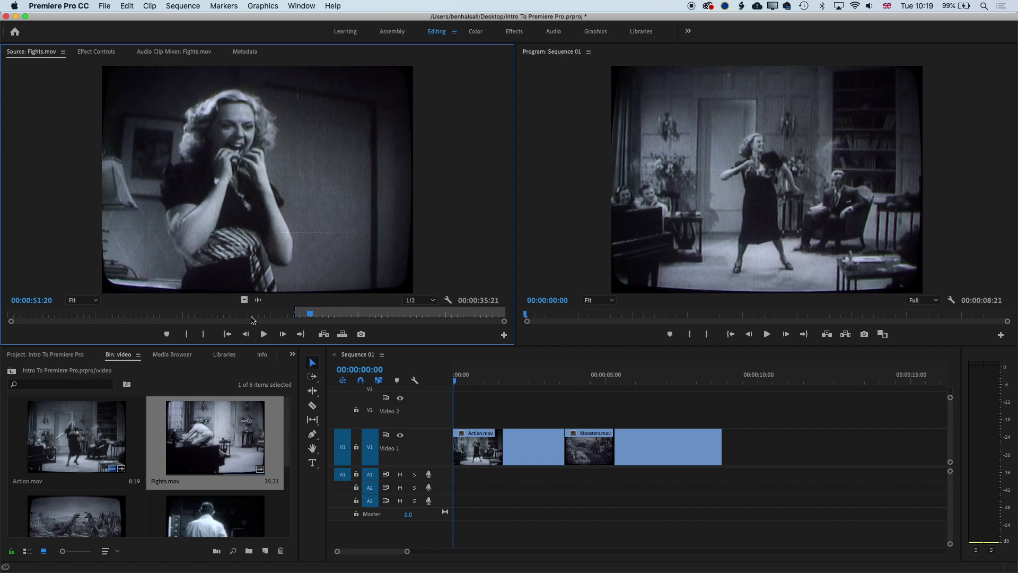
key("o")
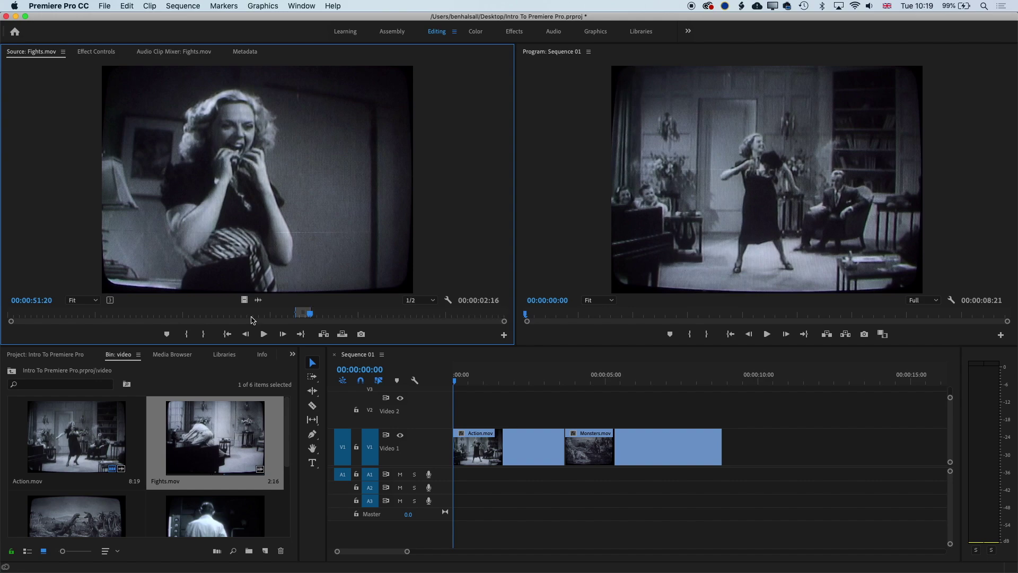
left_click_drag(378, 297, 729, 446)
left_click_drag(740, 381, 632, 386)
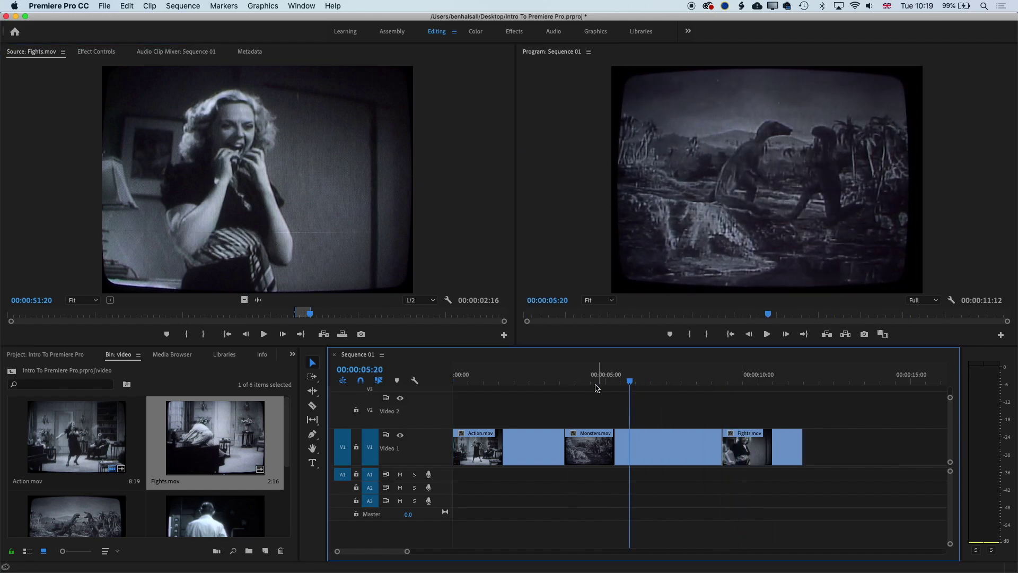
Step: Shuttle the source clip, then play Sequence 01 in the Program monitor and pause it
left_click(457, 222)
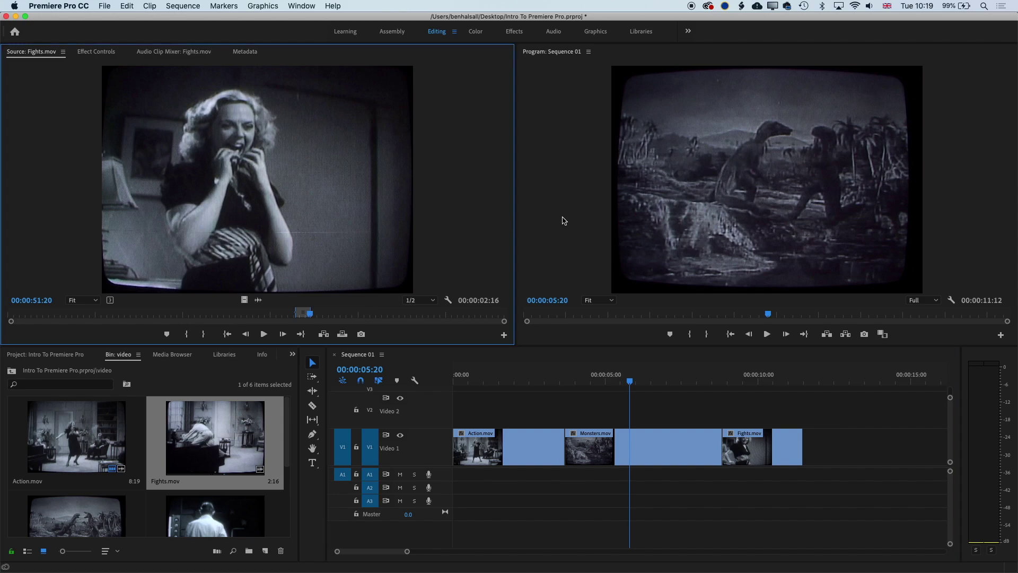
key("j")
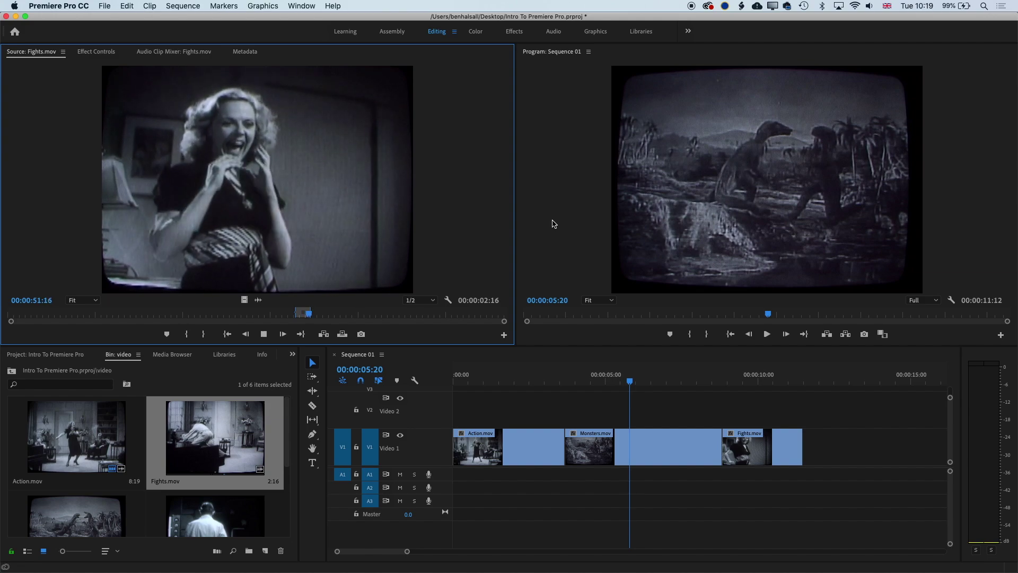
key("l")
left_click(554, 220)
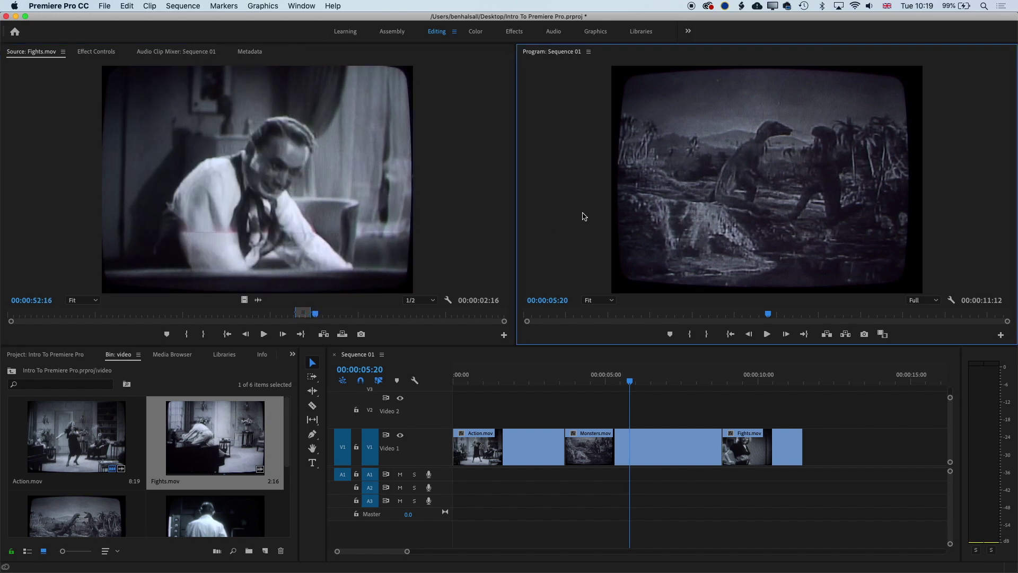
key("l")
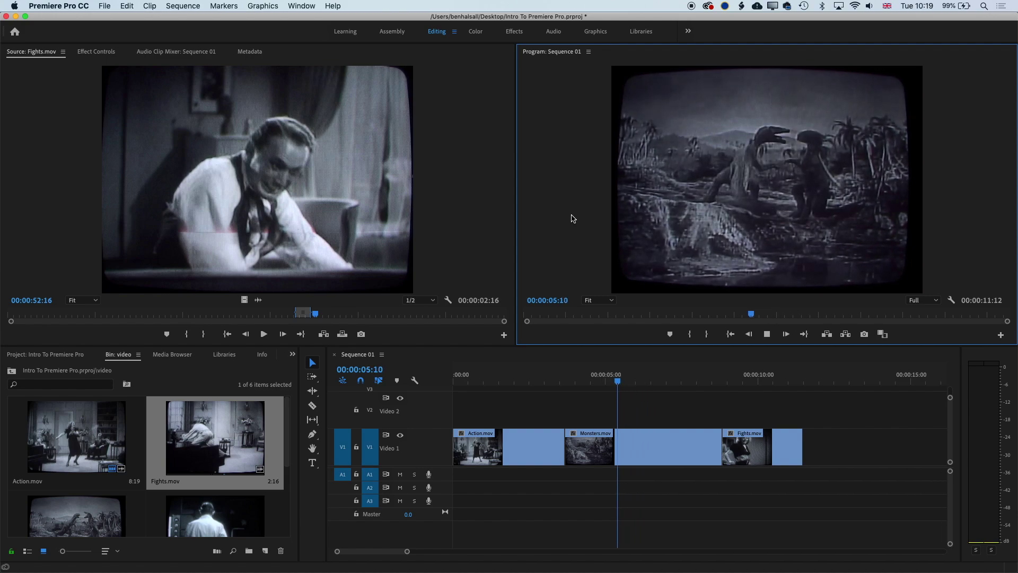
key("space")
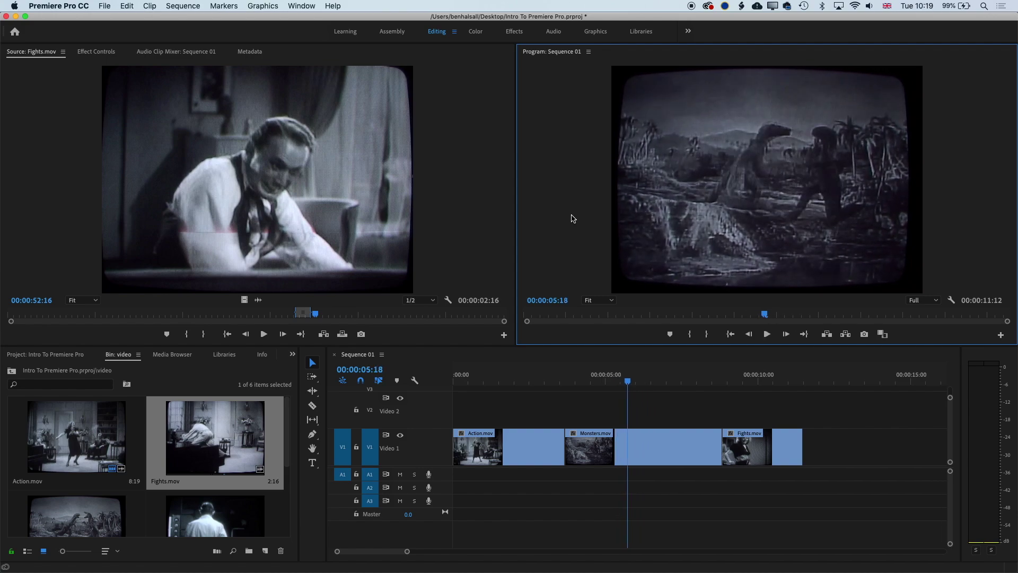
Step: Shuttle the sequence and source back and forth, then play Sequence 01 from the start
left_click(524, 362)
key("j")
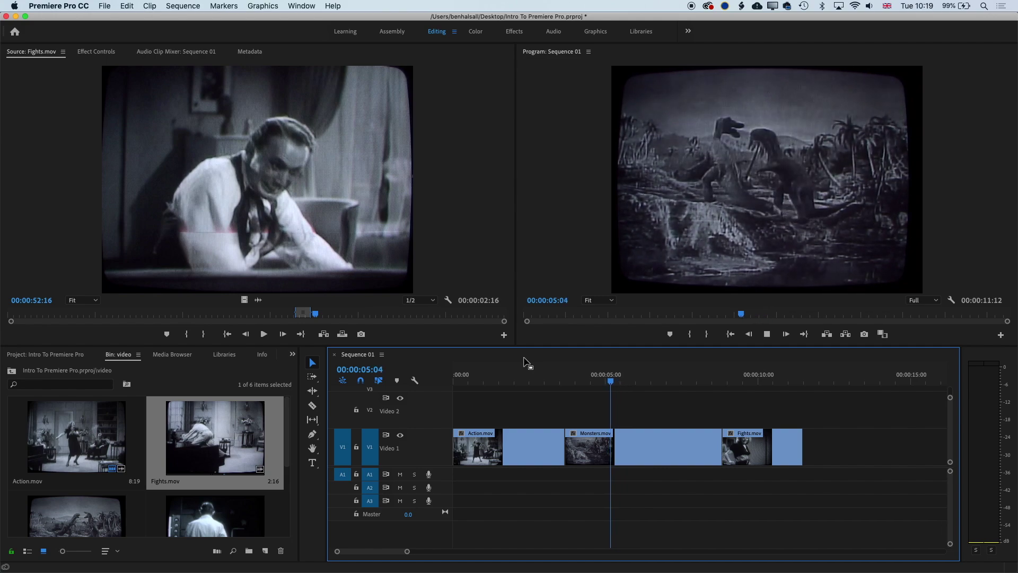
key("l")
key("k")
left_click(439, 131)
key("l")
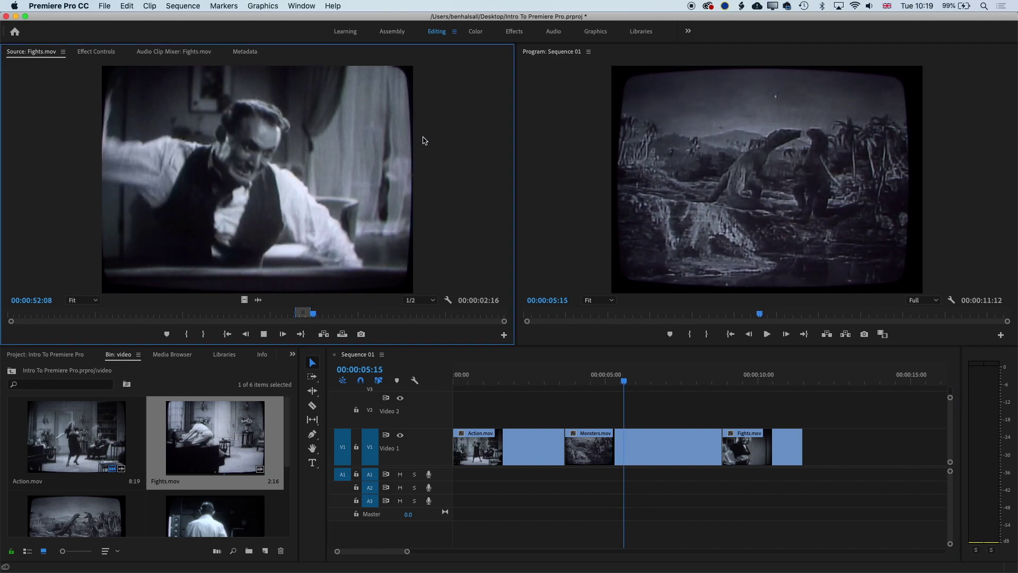
key("j")
left_click(639, 386)
key("j")
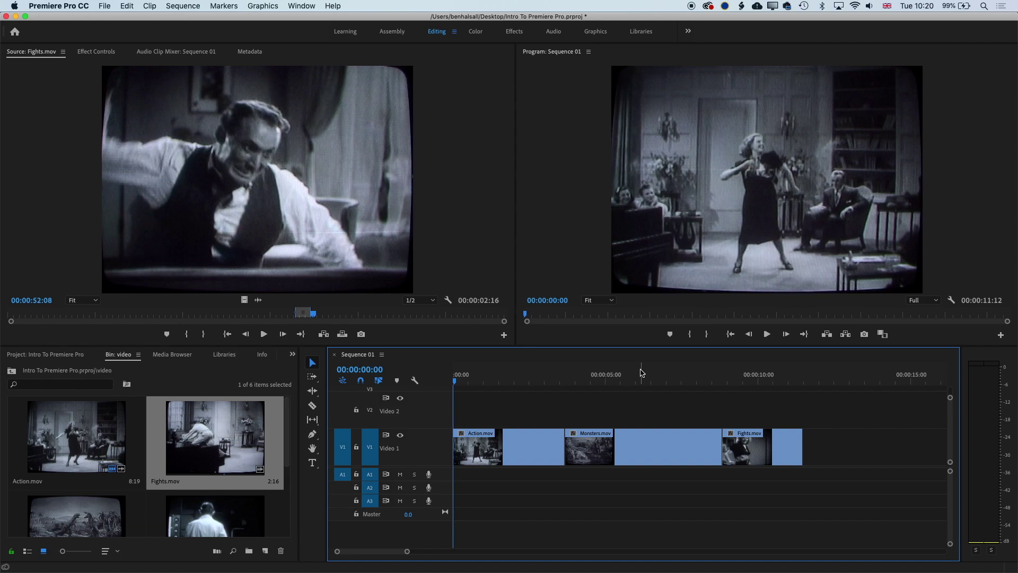
key("l")
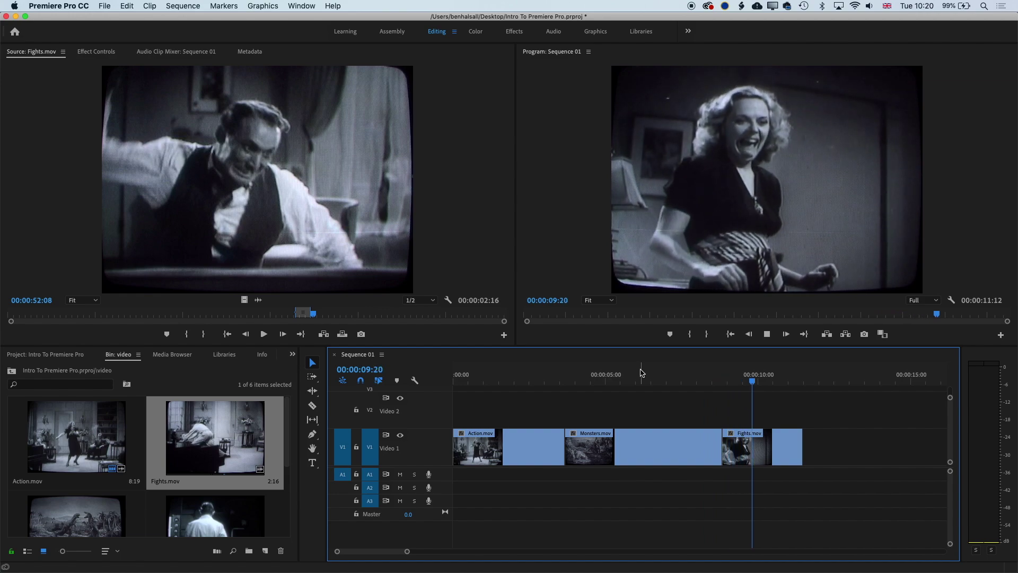
Step: Jump back and forth between the Monsters.mov and Fights.mov edit points
key("Up")
key("Up")
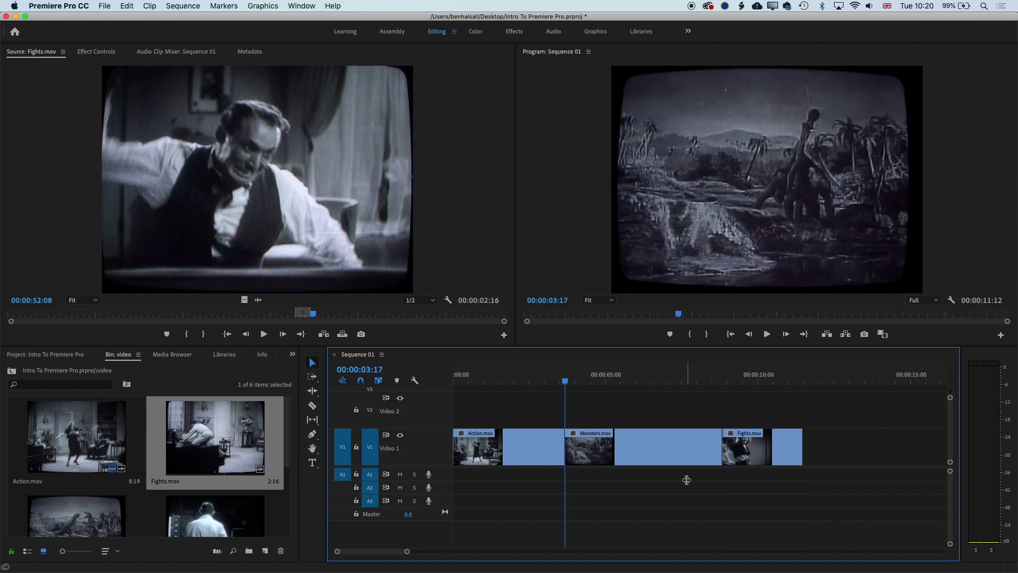
key("Down")
key("Up")
key("Down")
key("Up")
key("Up")
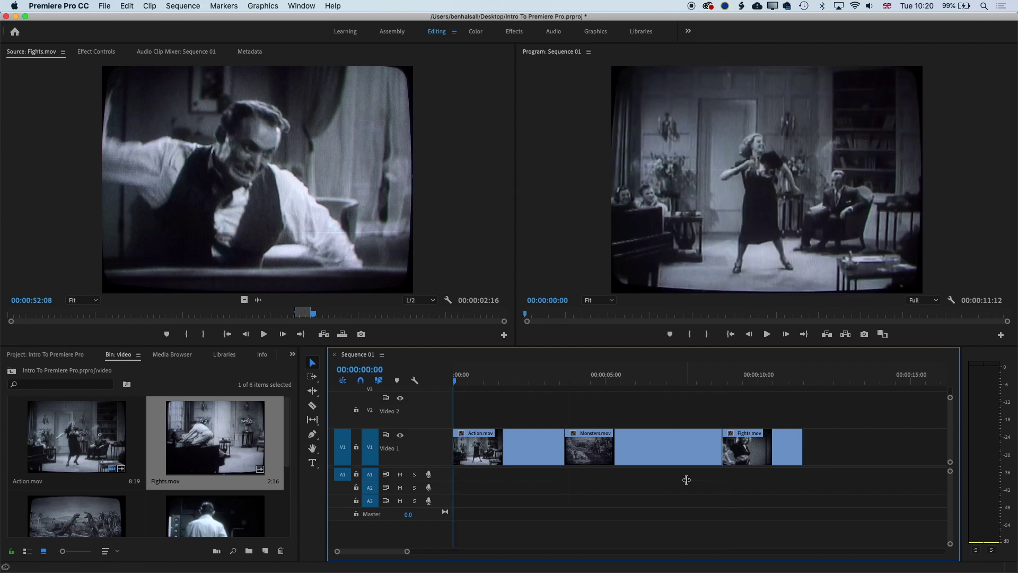
key("Down")
key("Down")
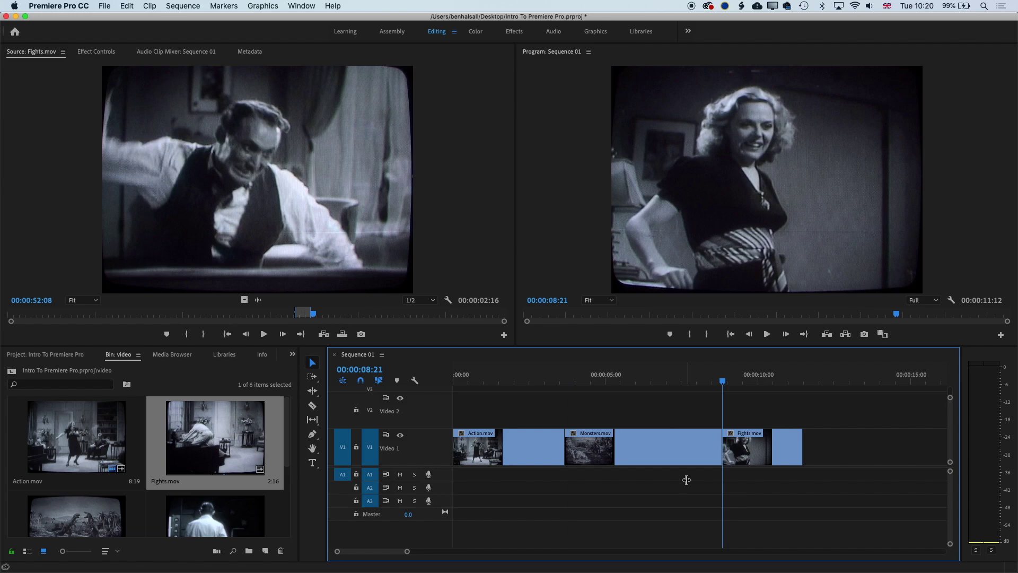
key("Up")
key("Up")
key("Down")
key("Down")
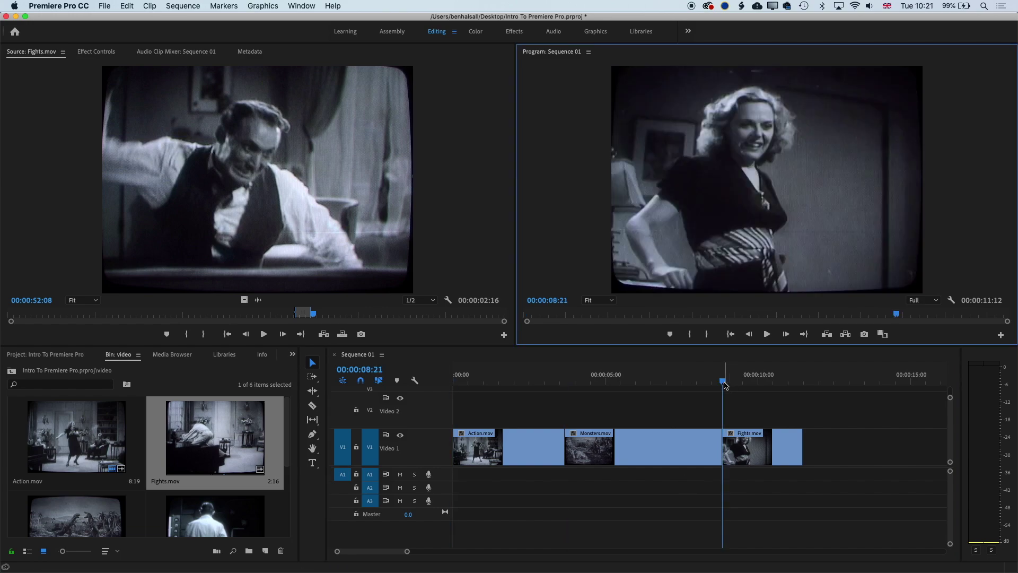
Step: Step frames and play with J/K across the cut, parking just before Fights.mov at 00:00:08:06
key("Left")
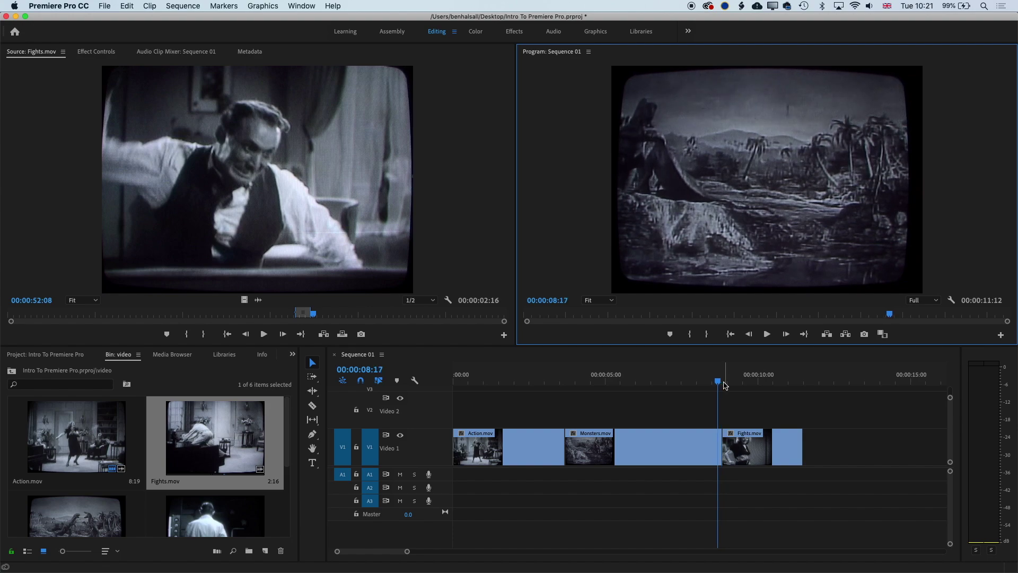
key("Right")
key("Left")
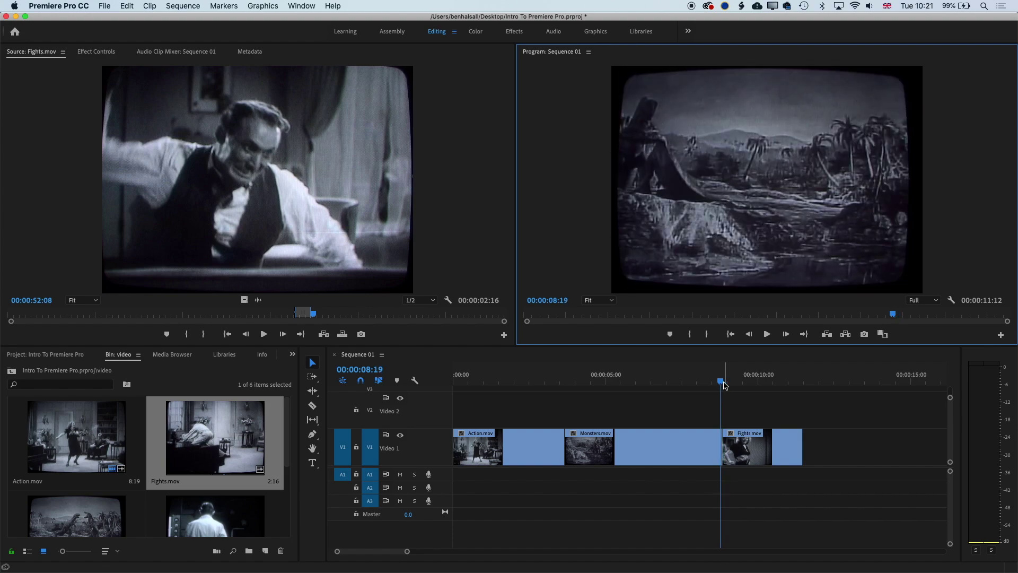
key("space")
key("j")
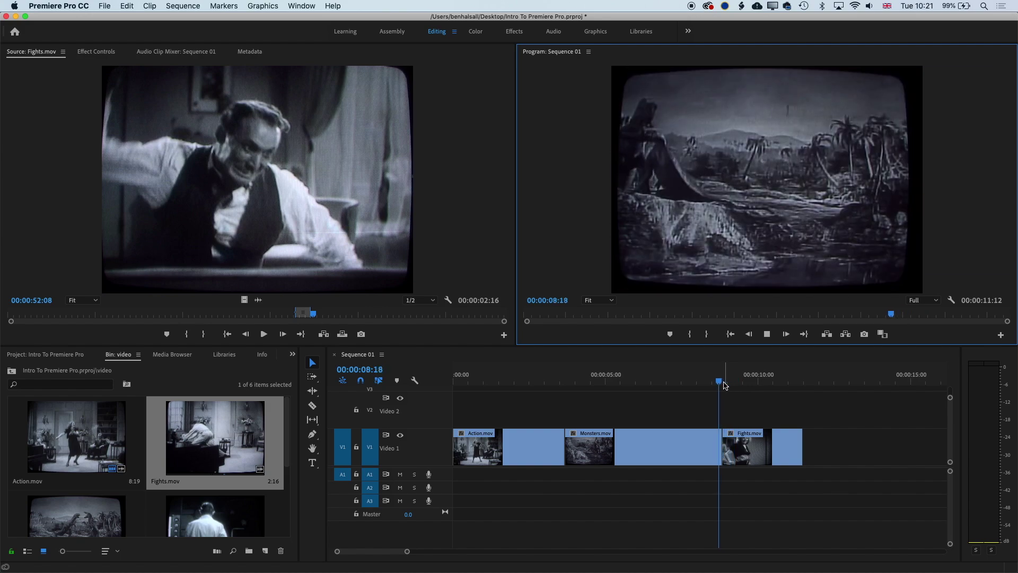
key("k")
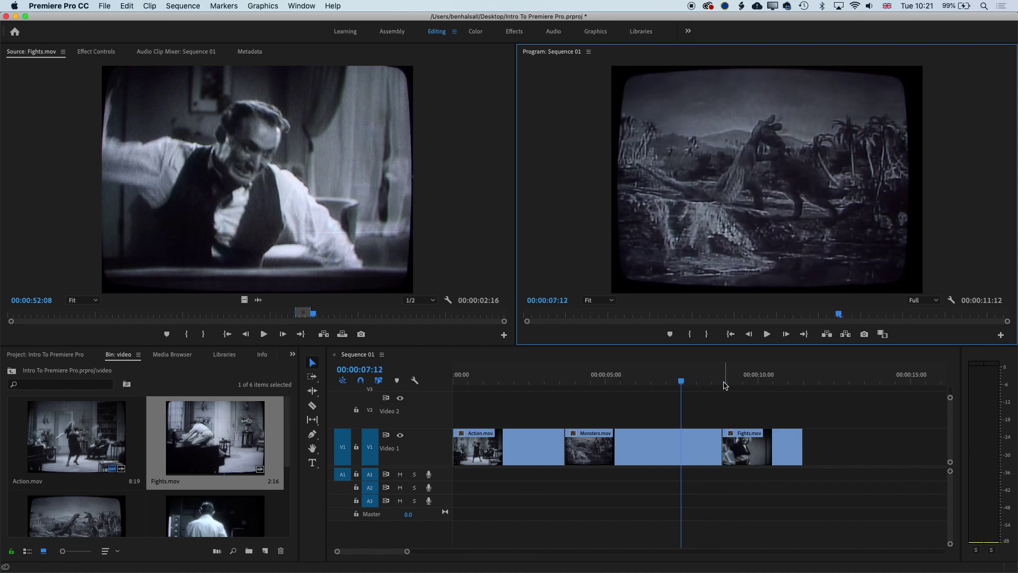
key("space")
key("space")
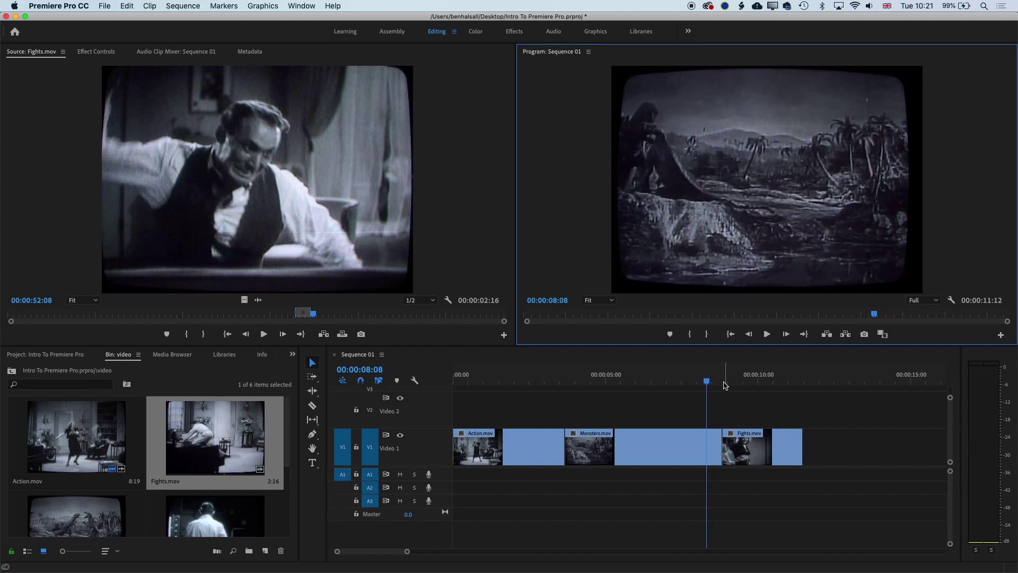
key("Left")
Step: Mark the sequence In at 00:00:08:06 and Out at 00:00:09:04
key("i")
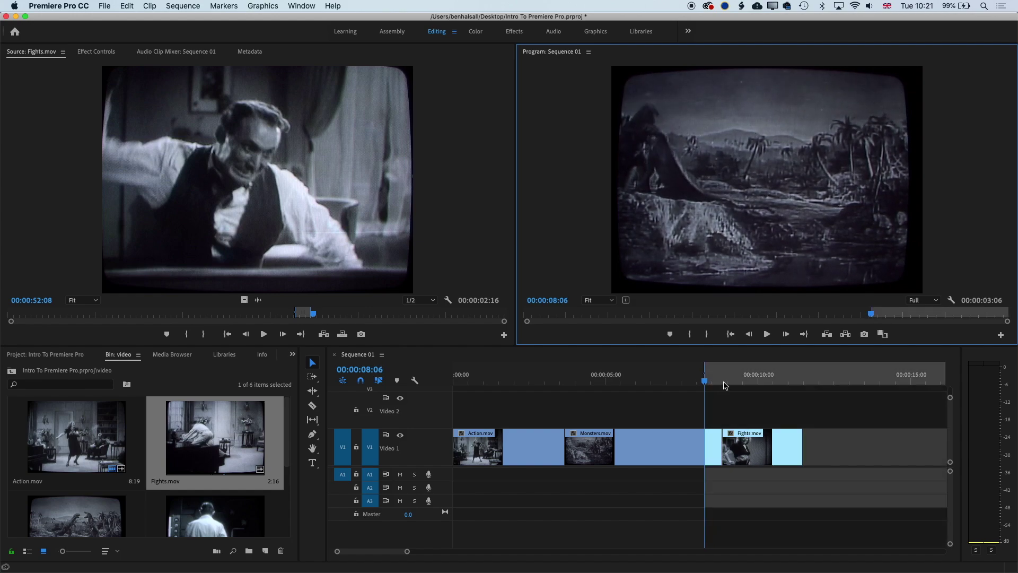
key("space")
key("space")
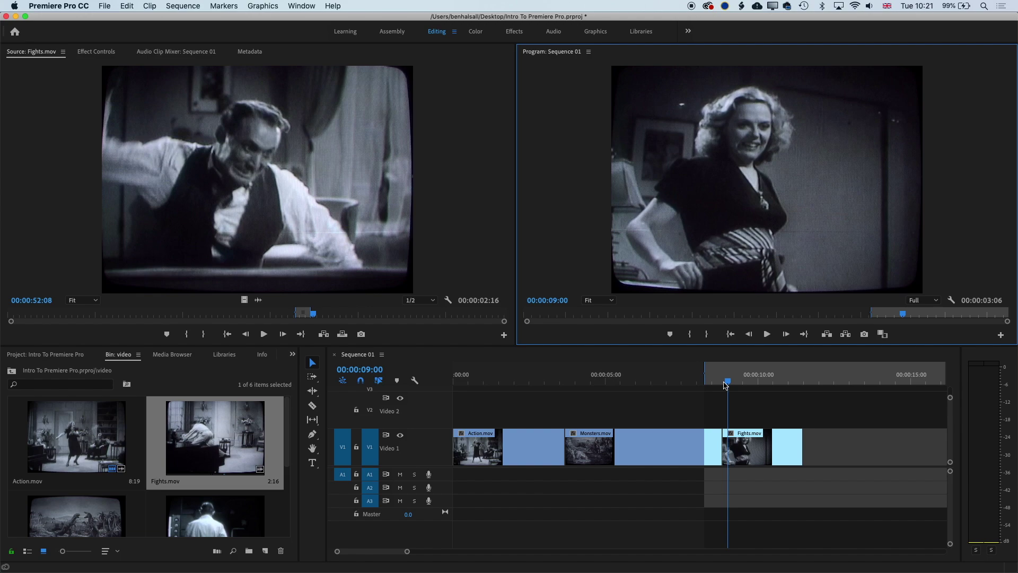
key("Right")
key("Right")
key("Right")
key("Right")
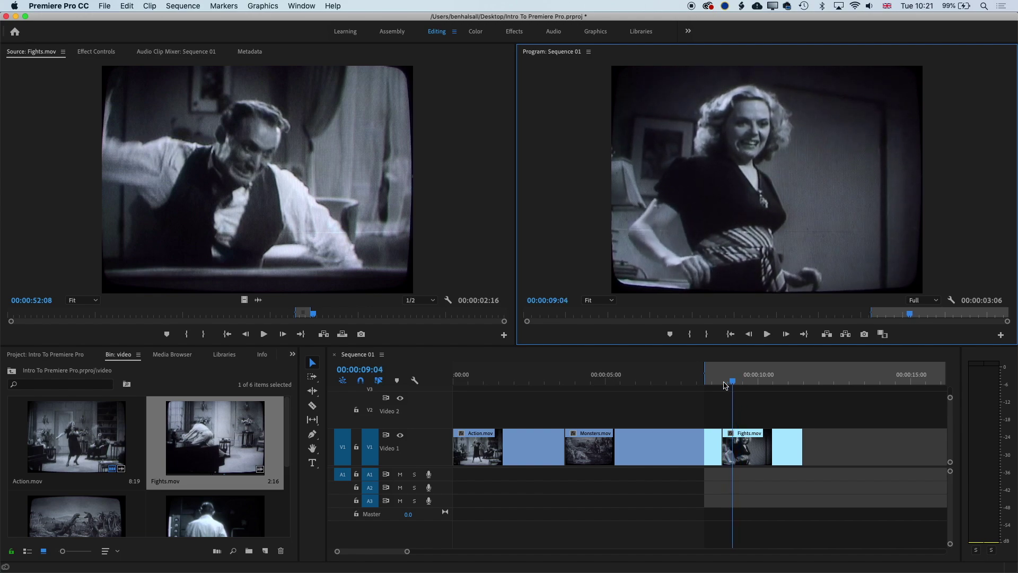
key("o")
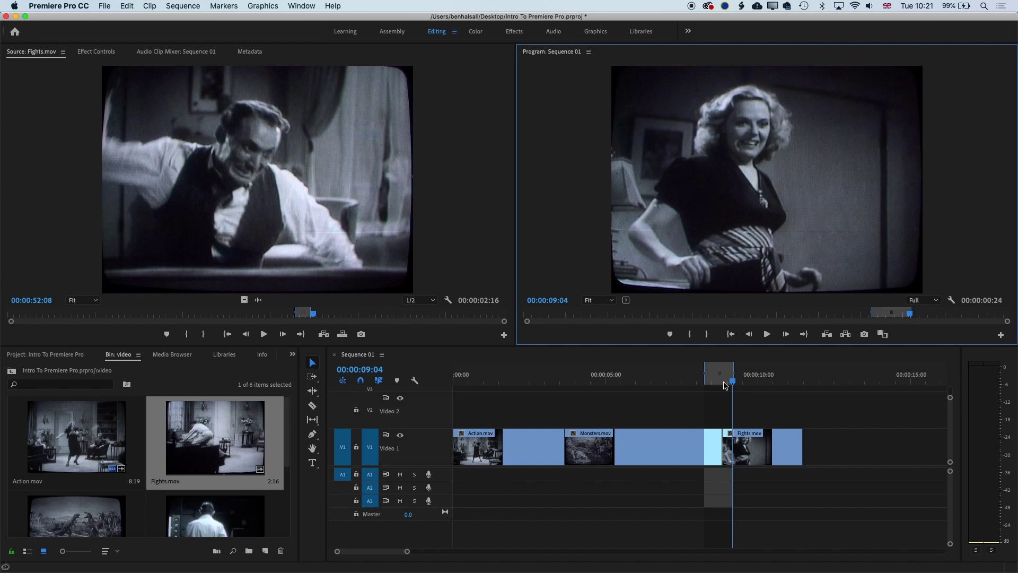
Step: Try Lift and Extract on the marked range, undoing each, then clear the In/Out marks
left_click(712, 403)
key("semicolon")
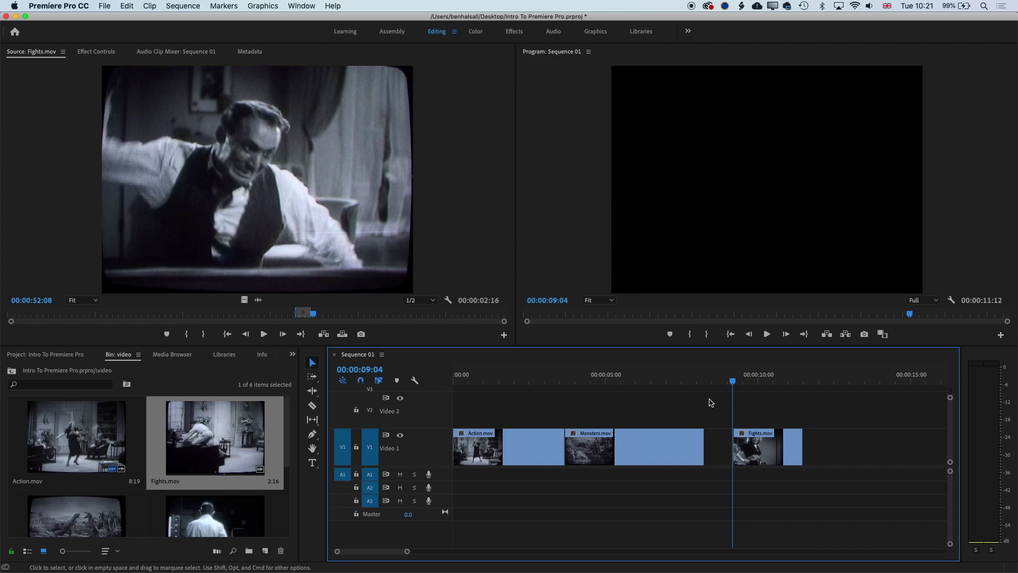
key("super+z")
key("apostrophe")
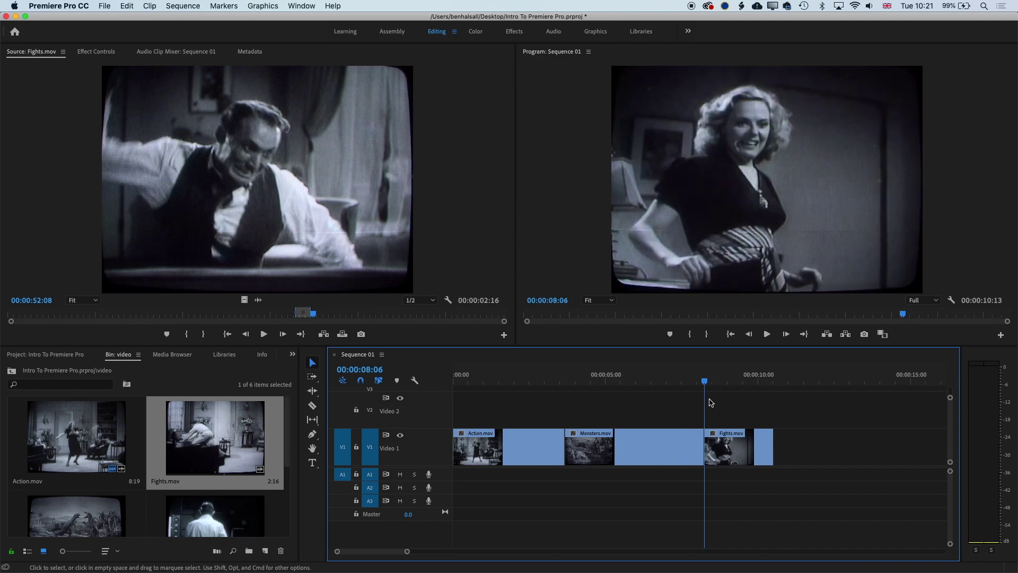
key("super+z")
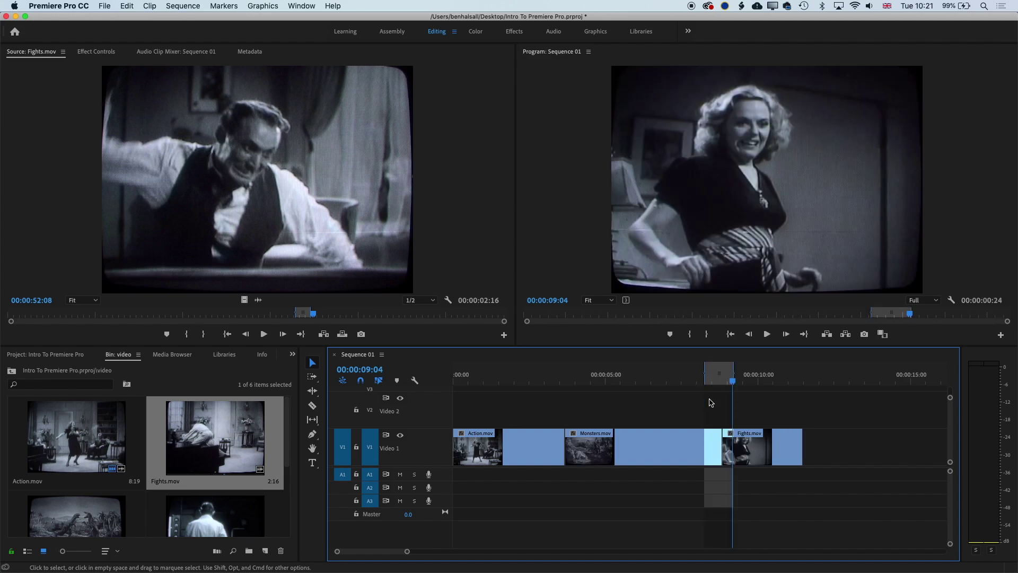
key("super+z")
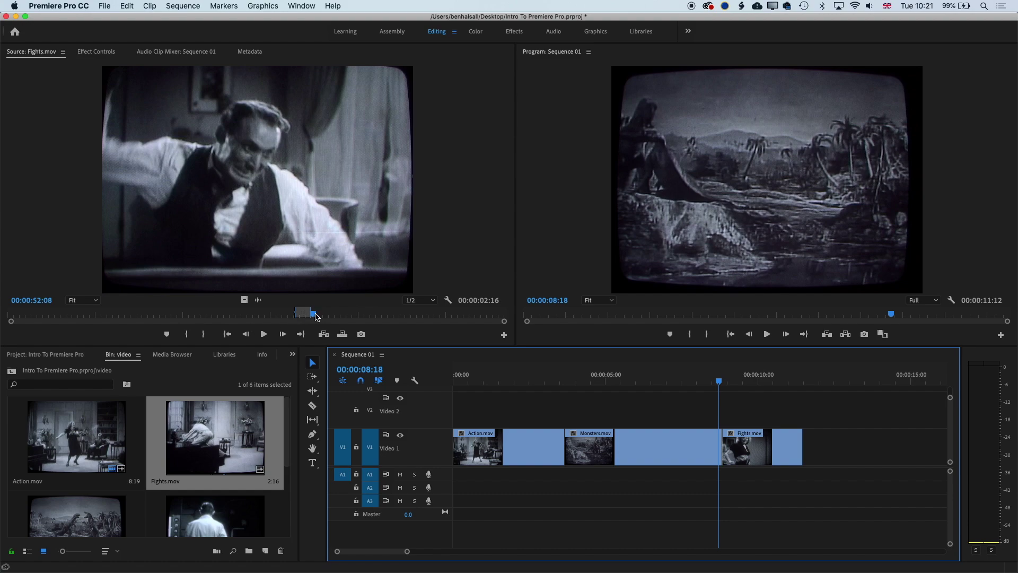
Step: Scrub and reverse-play Fights.mov in the Source monitor, marking In at 00:00:45:03
left_click_drag(317, 317, 305, 317)
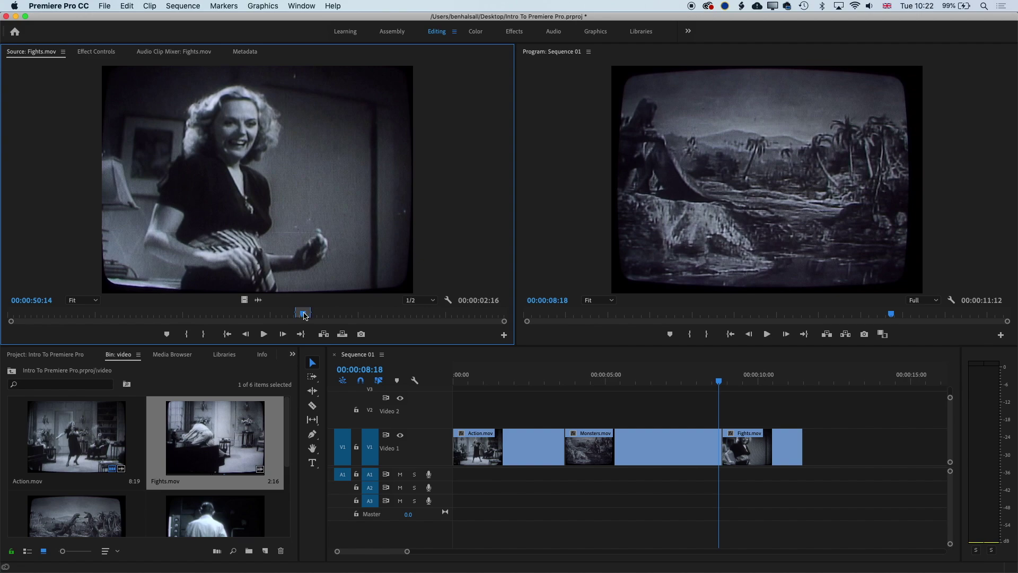
key("j")
key("j")
key("j")
key("k")
key("i")
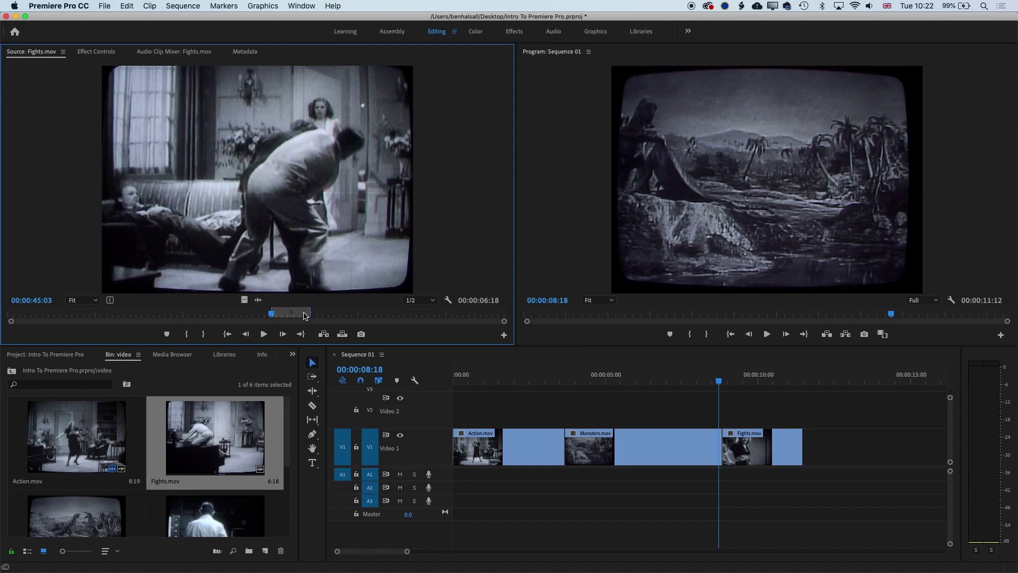
Step: Mark the source Out at 00:00:45:18, then clear both source marks and rewind
key("l")
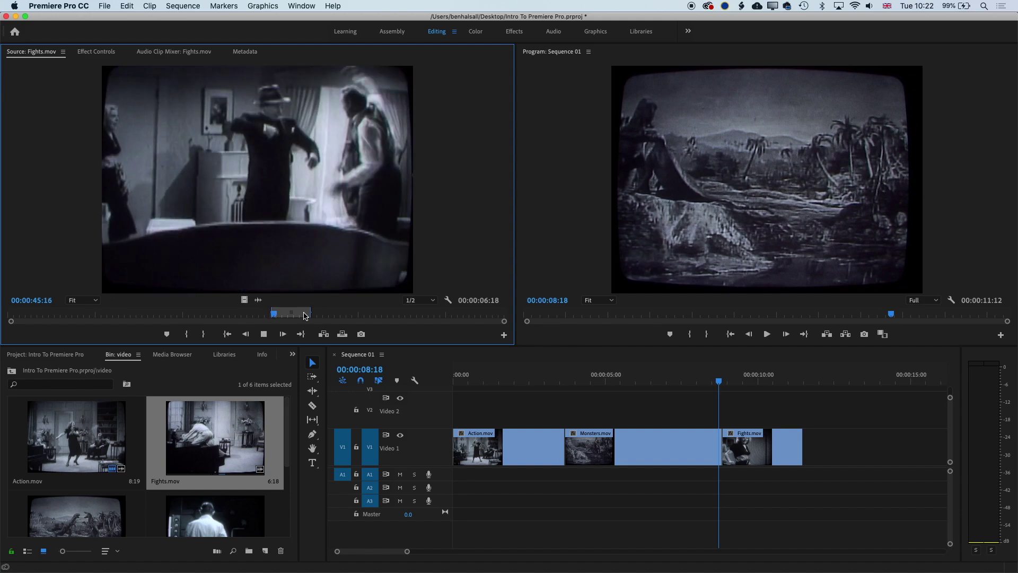
key("k")
key("o")
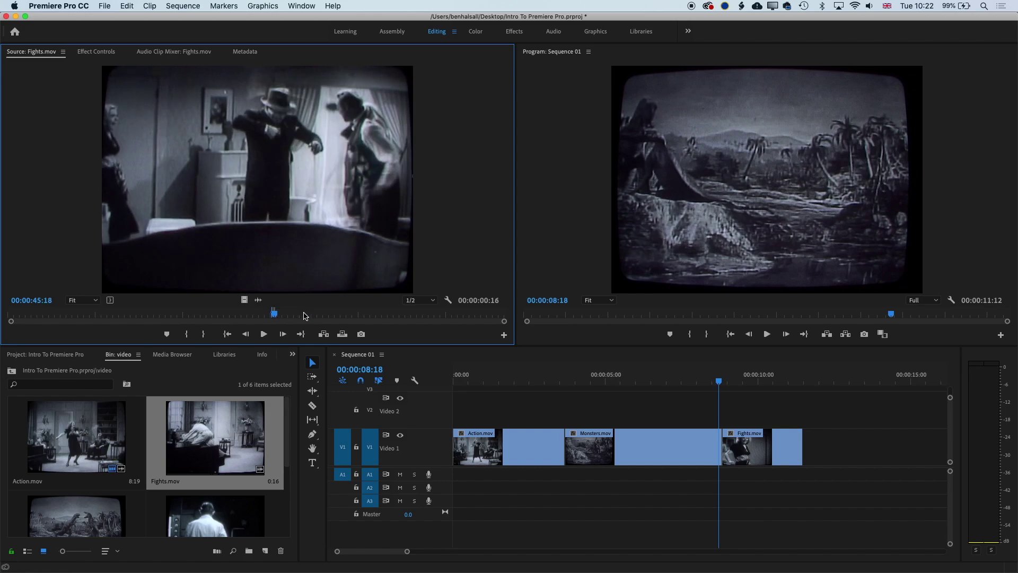
key("alt+x")
key("j")
key("j")
key("j")
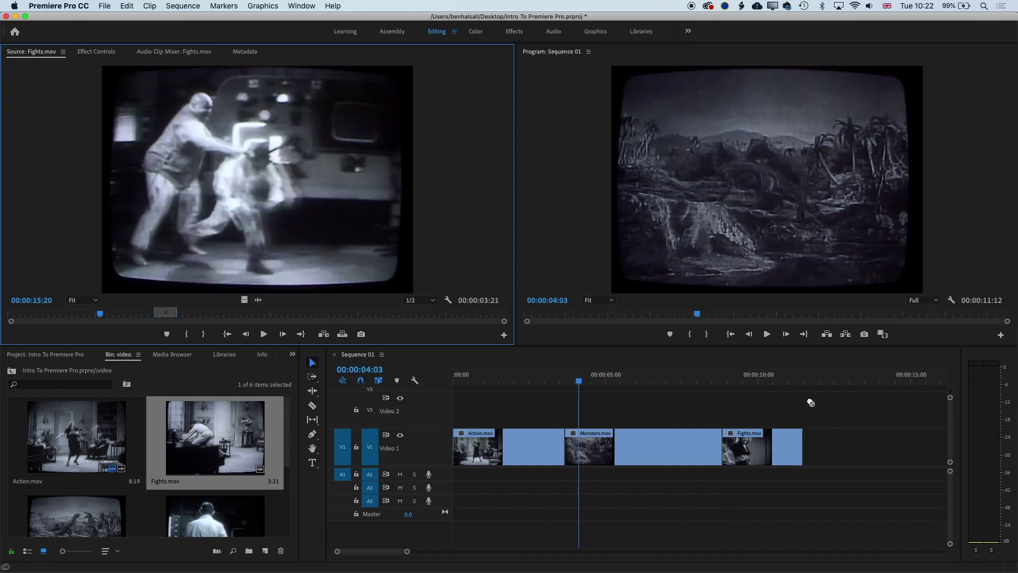
Step: Append a 00:00:03:21 Fights.mov section to the end of V1 and delete its audio
left_click_drag(811, 402, 808, 445)
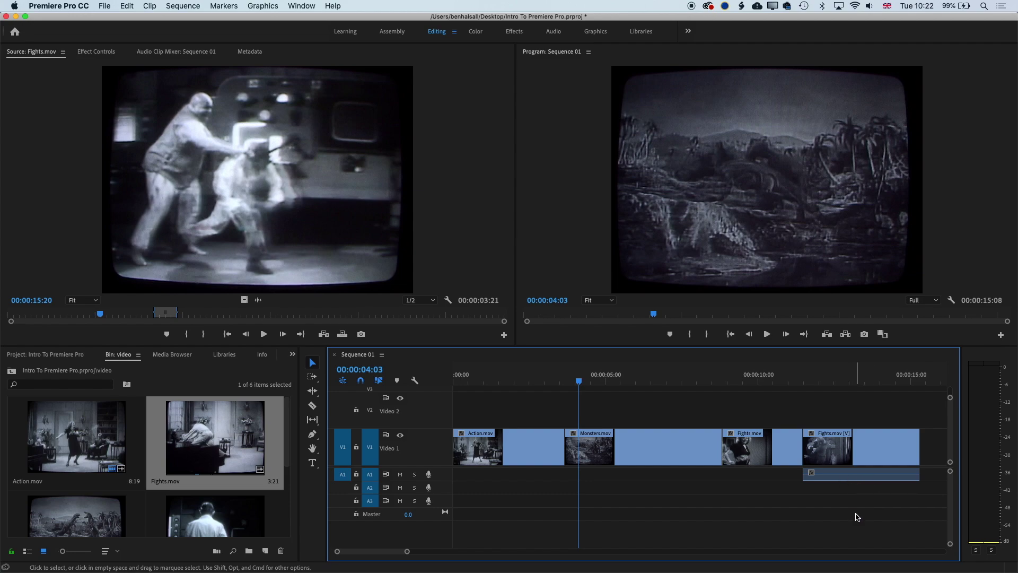
left_click(858, 476)
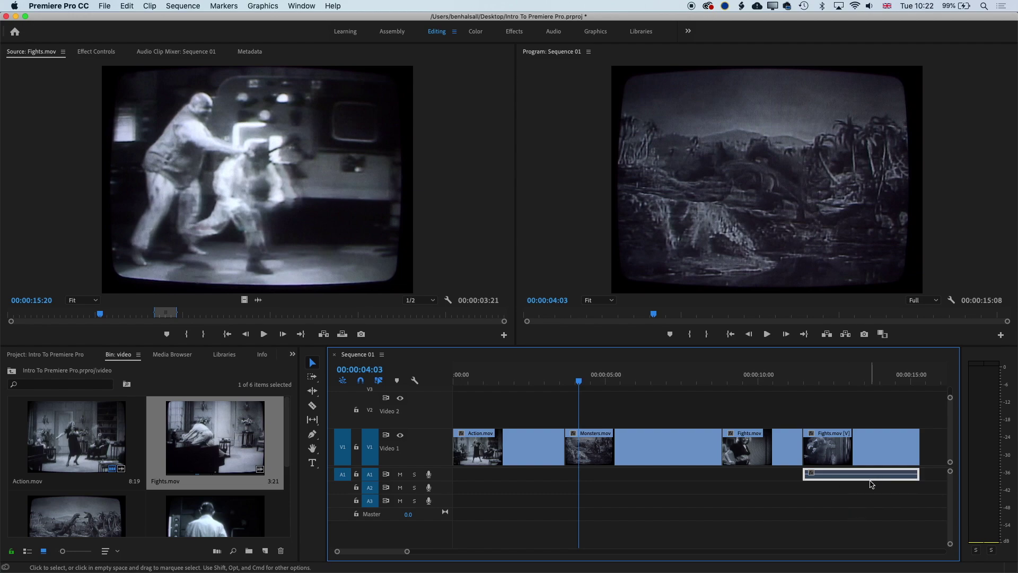
key("Delete")
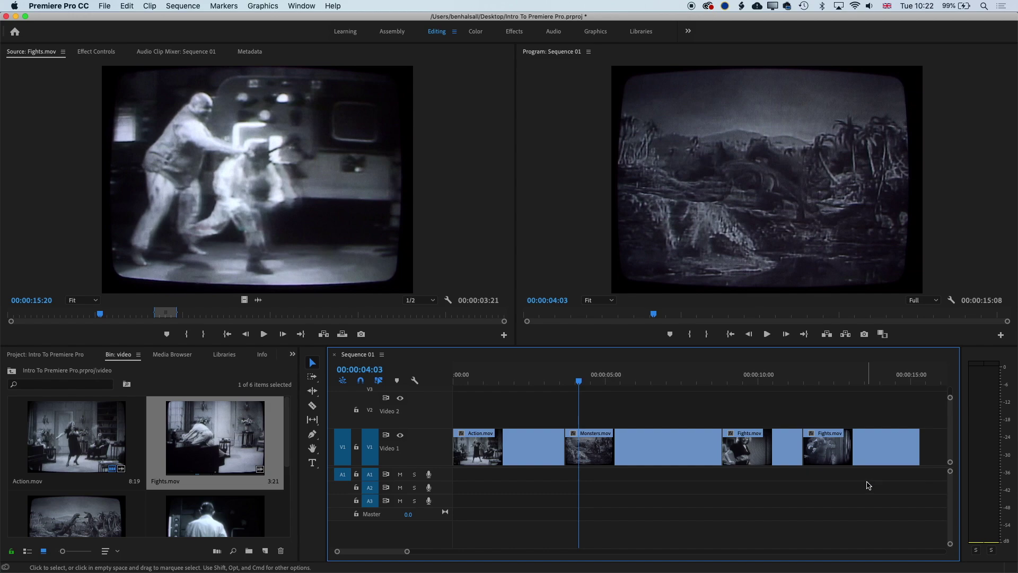